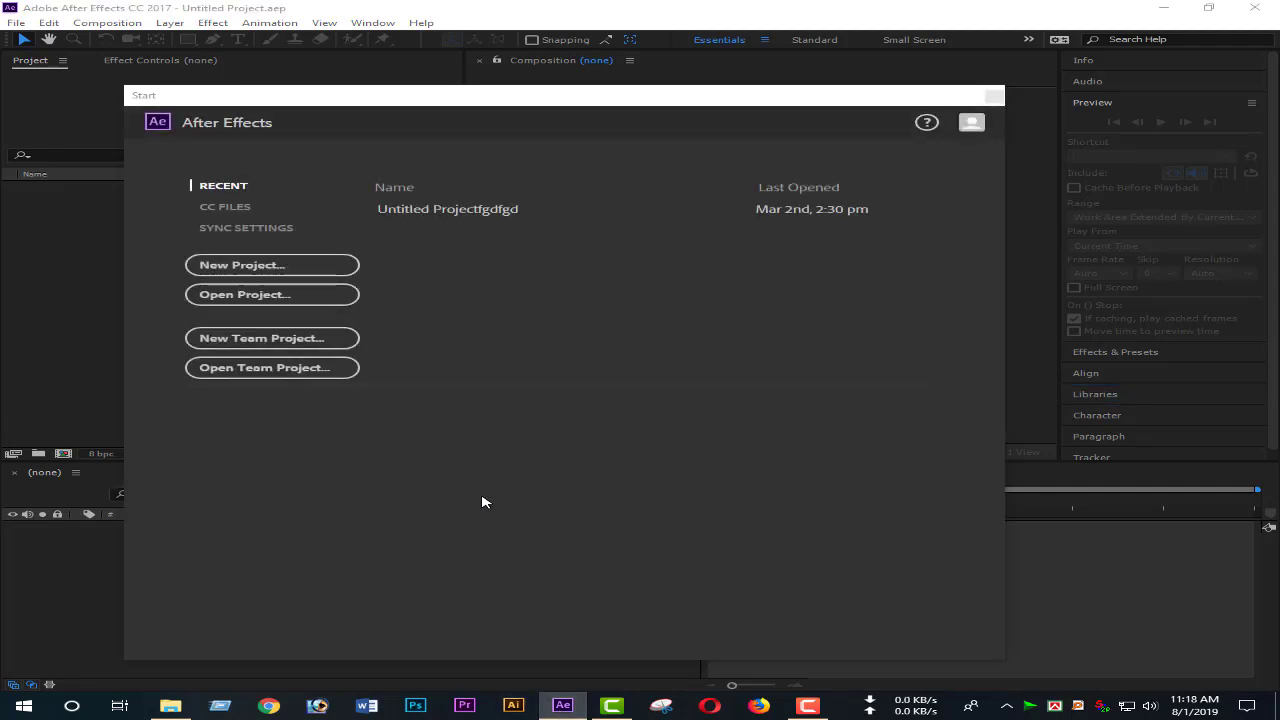
Start a new project and create Comp 1 at 1920×1080 with a 0;00;12;00 duration.
left_click(256, 272)
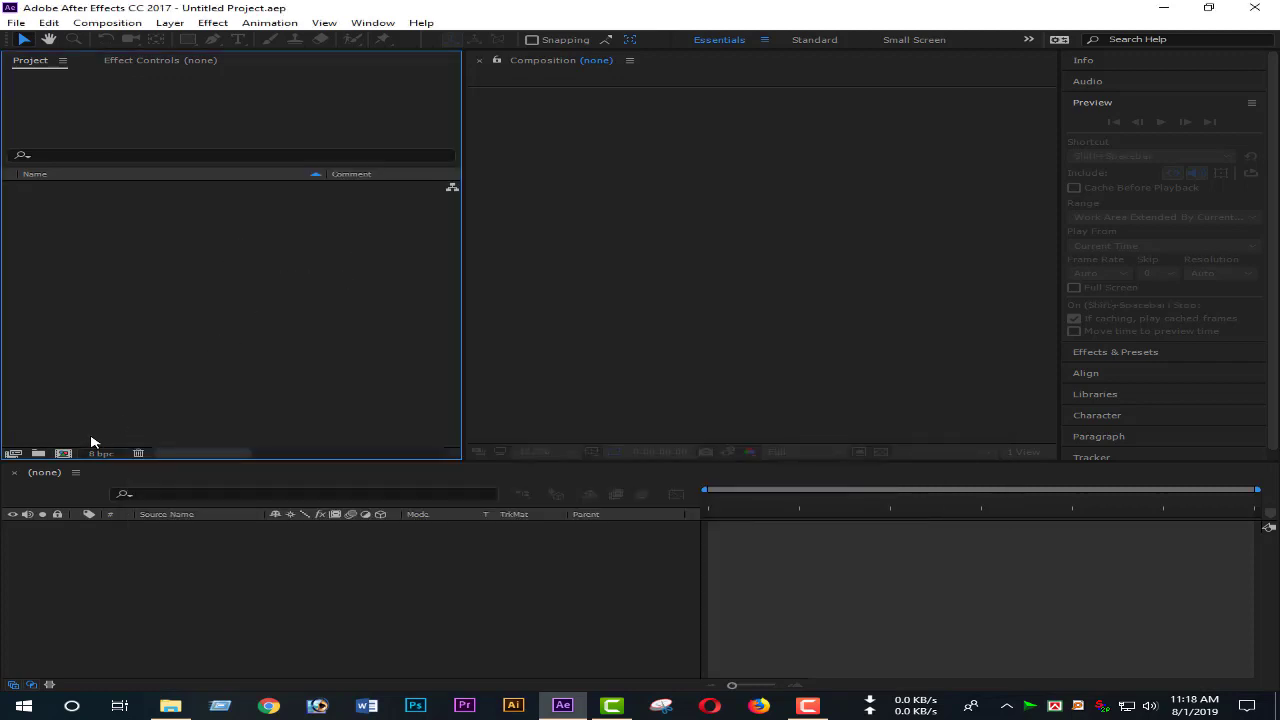
left_click(62, 454)
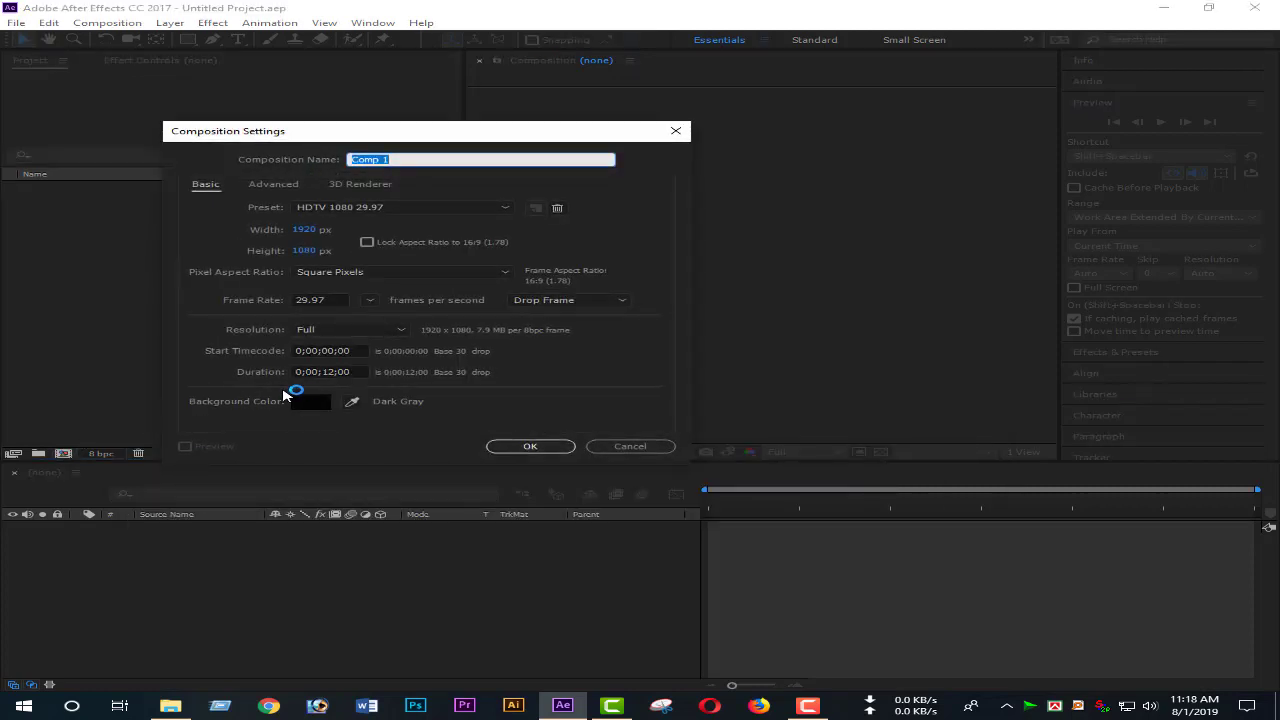
left_click(333, 372)
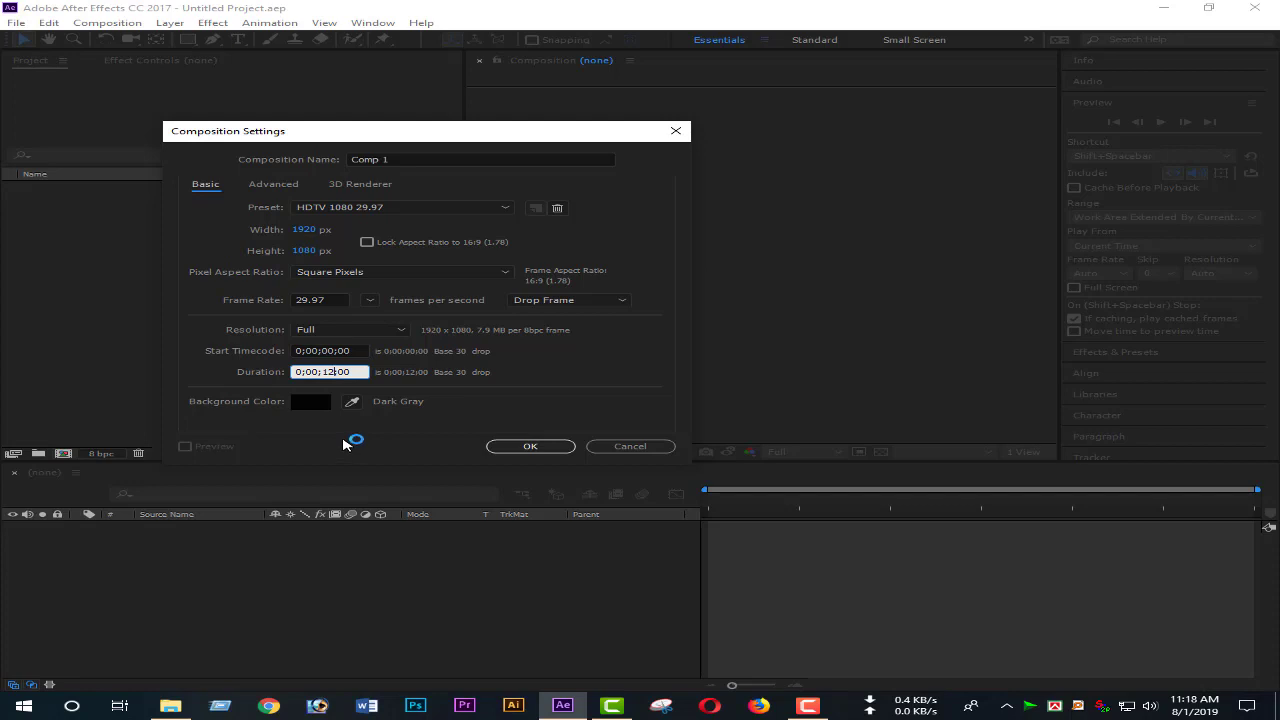
left_click(529, 448)
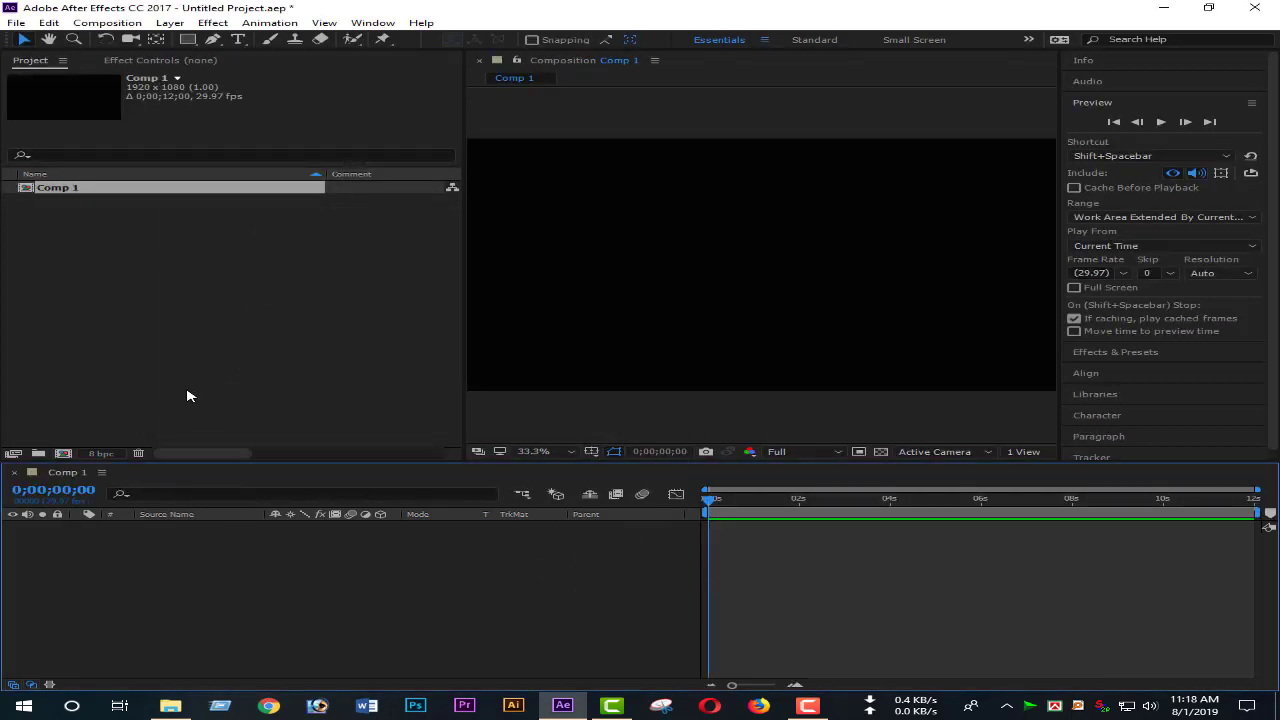
Drag the Mandap Fx and 600.mp4 clips from the desktop toward After Effects.
left_click(1163, 8)
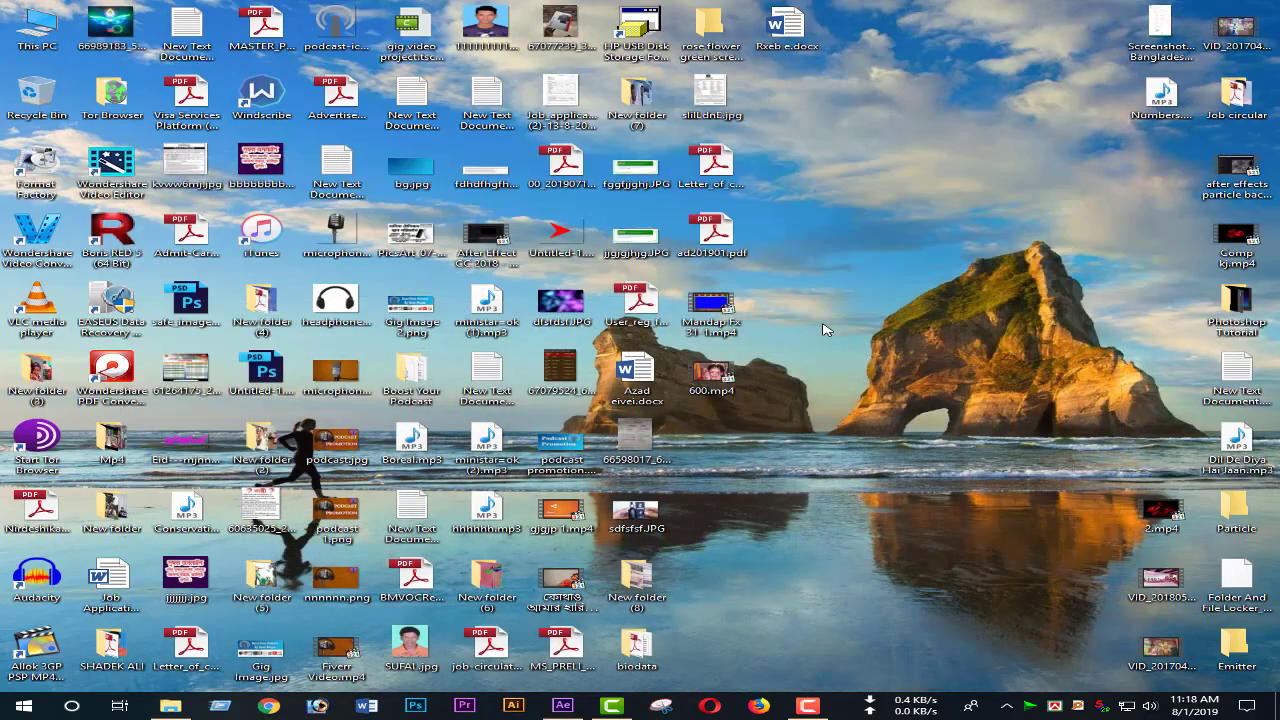
left_click_drag(770, 300, 705, 393)
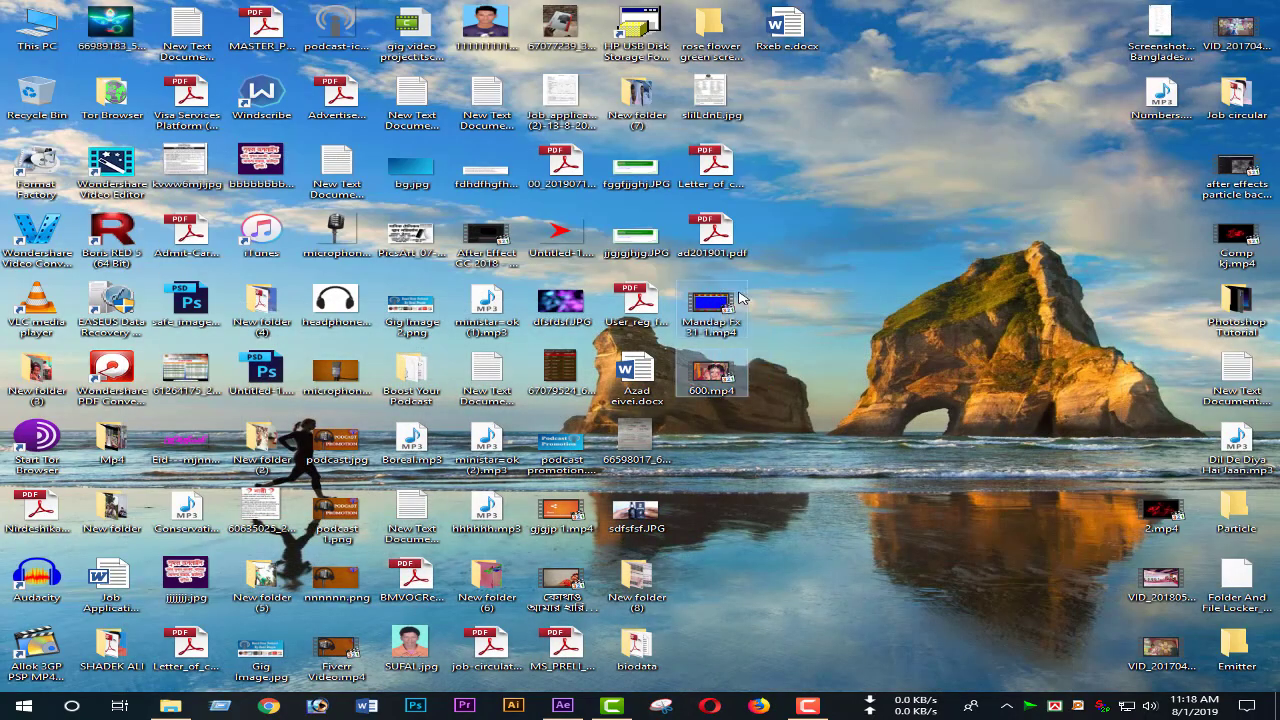
left_click_drag(707, 303, 578, 678)
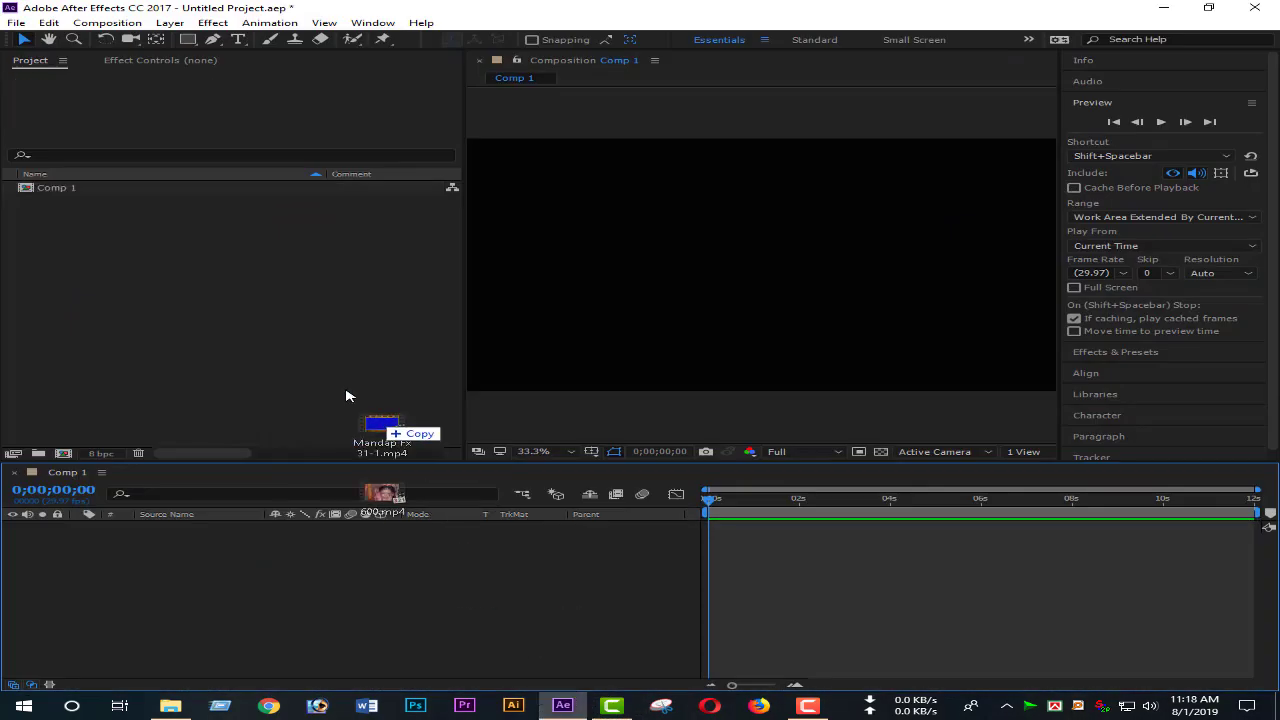
Import the Mandap Fx and 600.mp4 clips and place both as layers in Comp 1.
left_click_drag(578, 678, 197, 271)
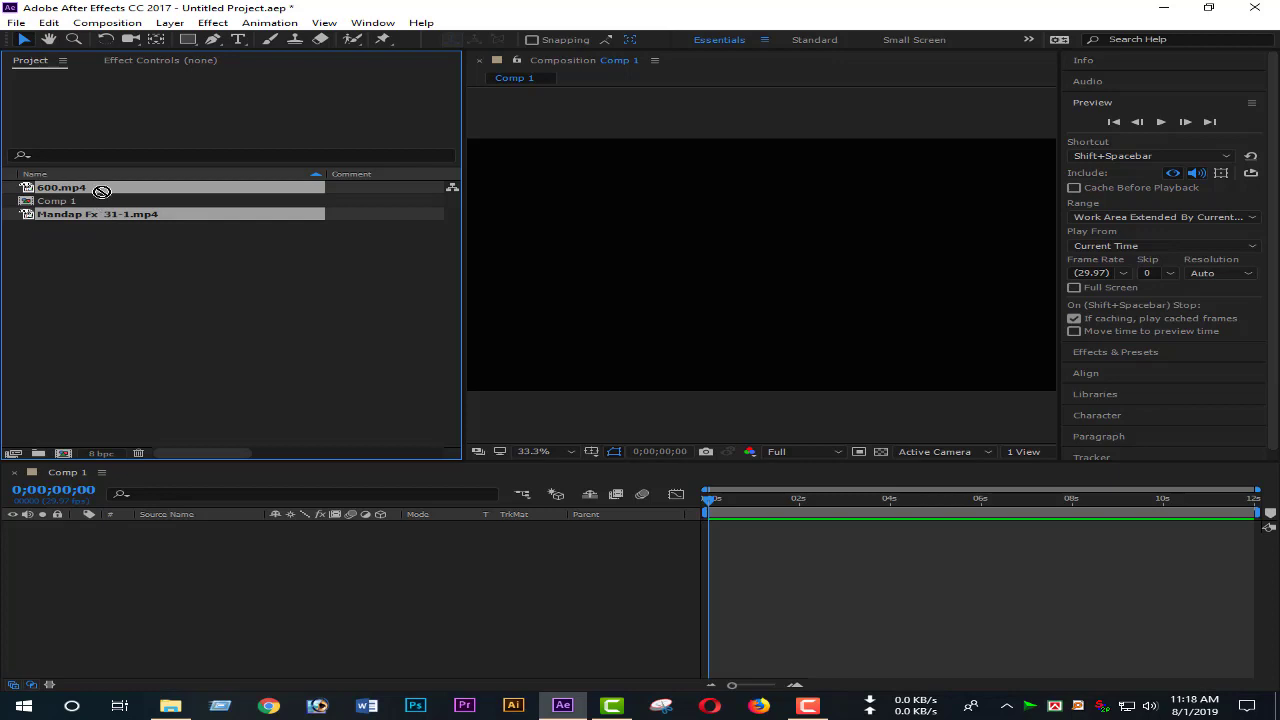
left_click_drag(101, 191, 171, 597)
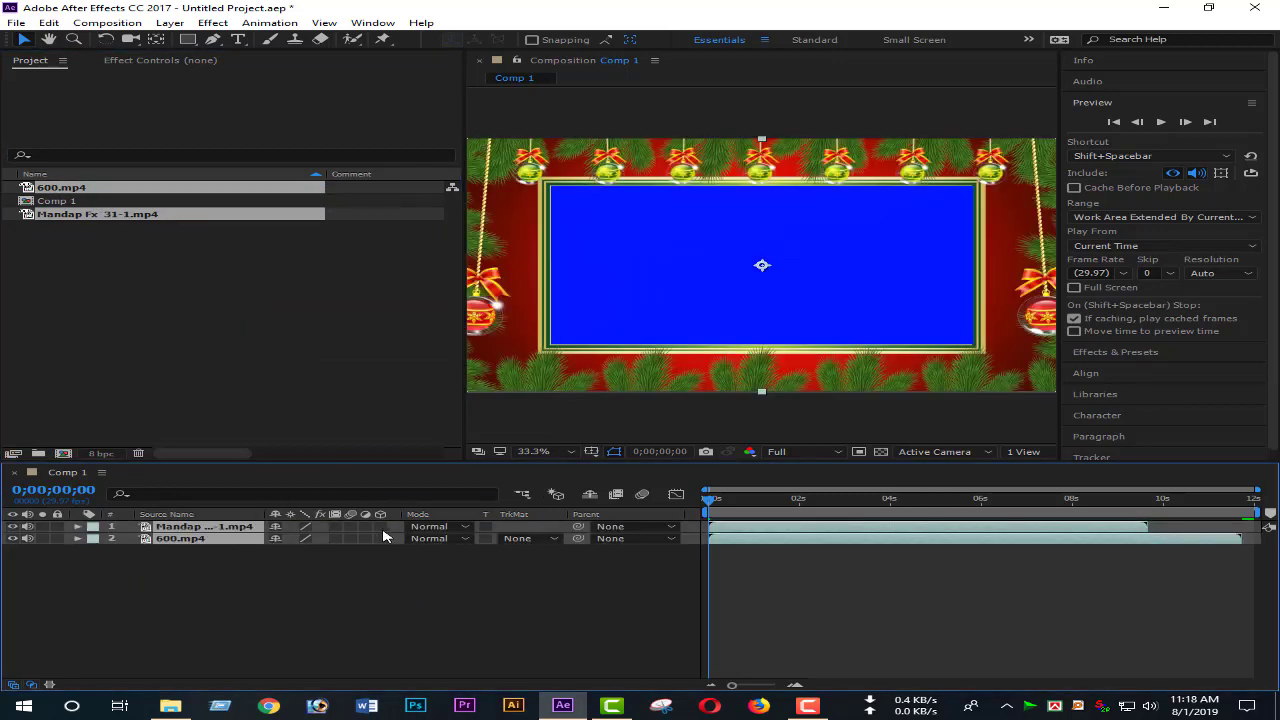
left_click(410, 590)
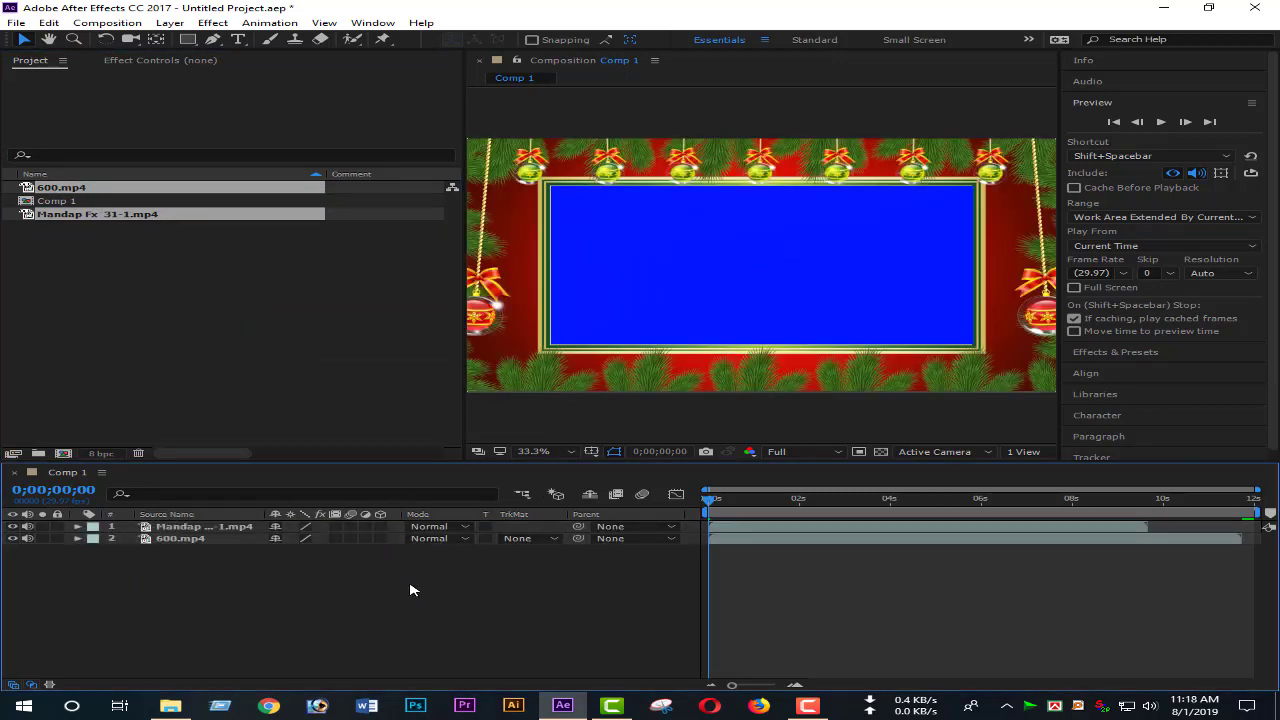
Toggle the frame and footage layers' visibility to compare them.
left_click(13, 527)
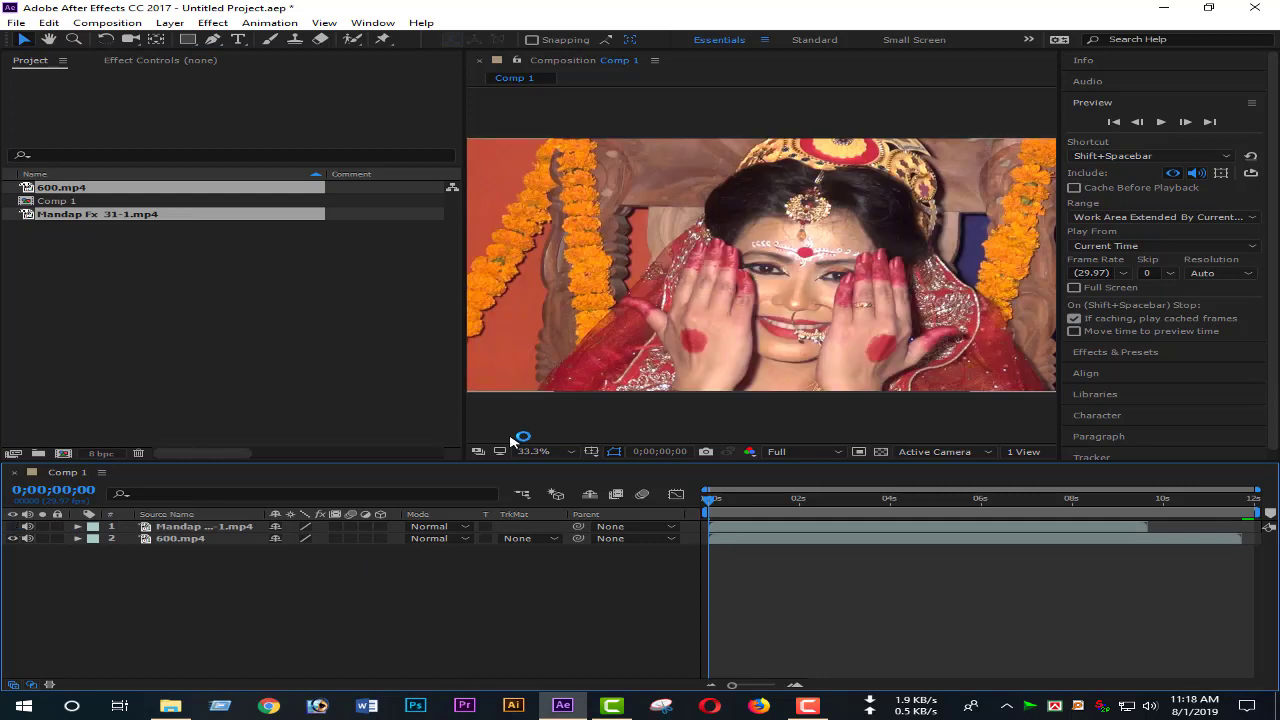
left_click(13, 538)
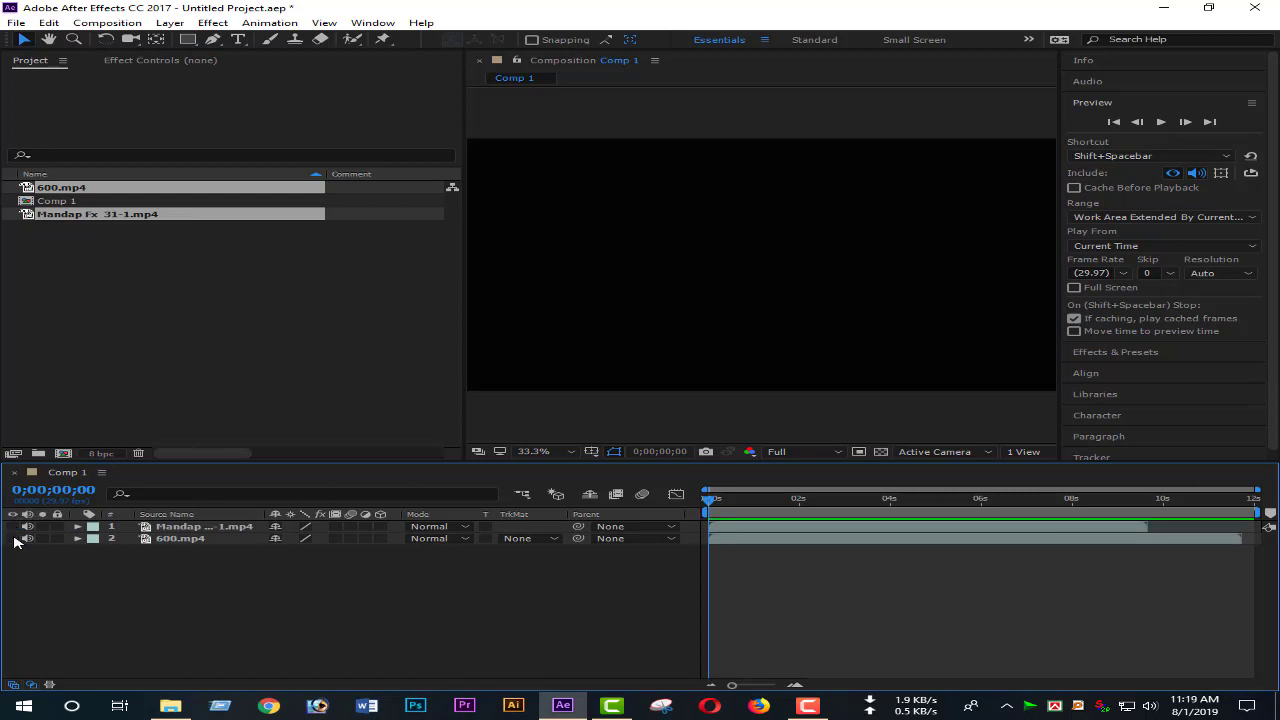
left_click(13, 527)
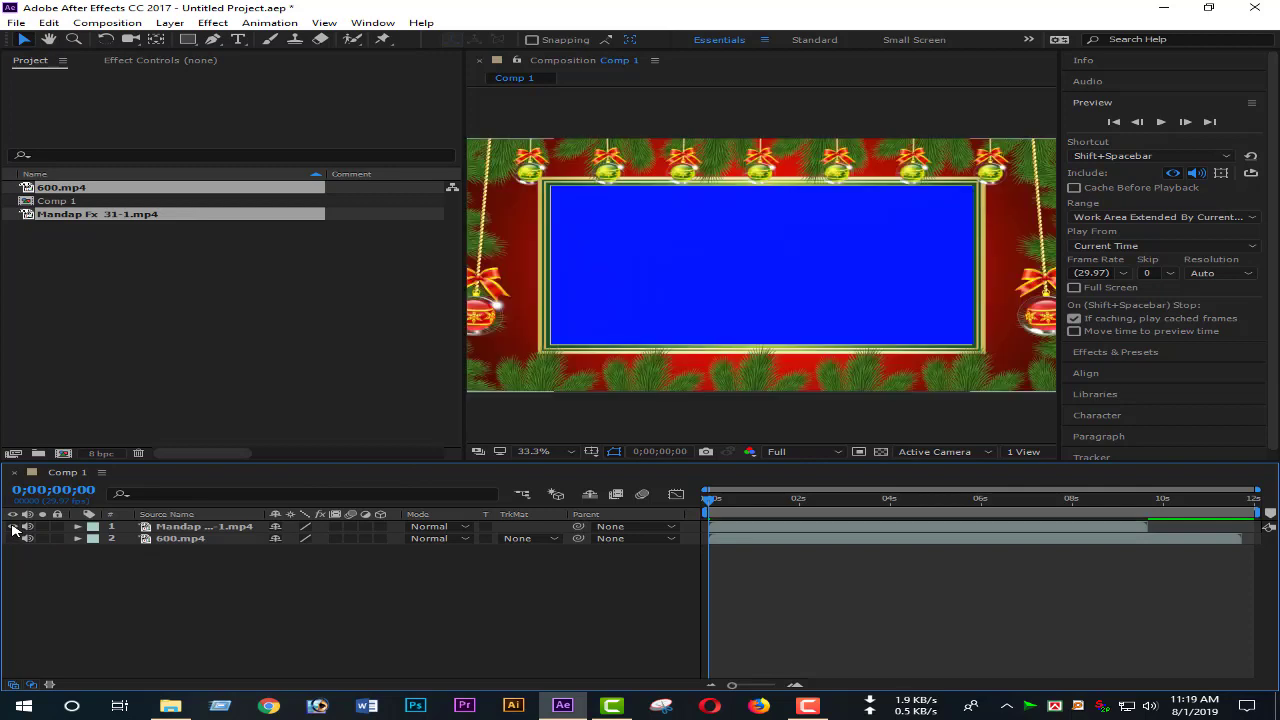
left_click(183, 529)
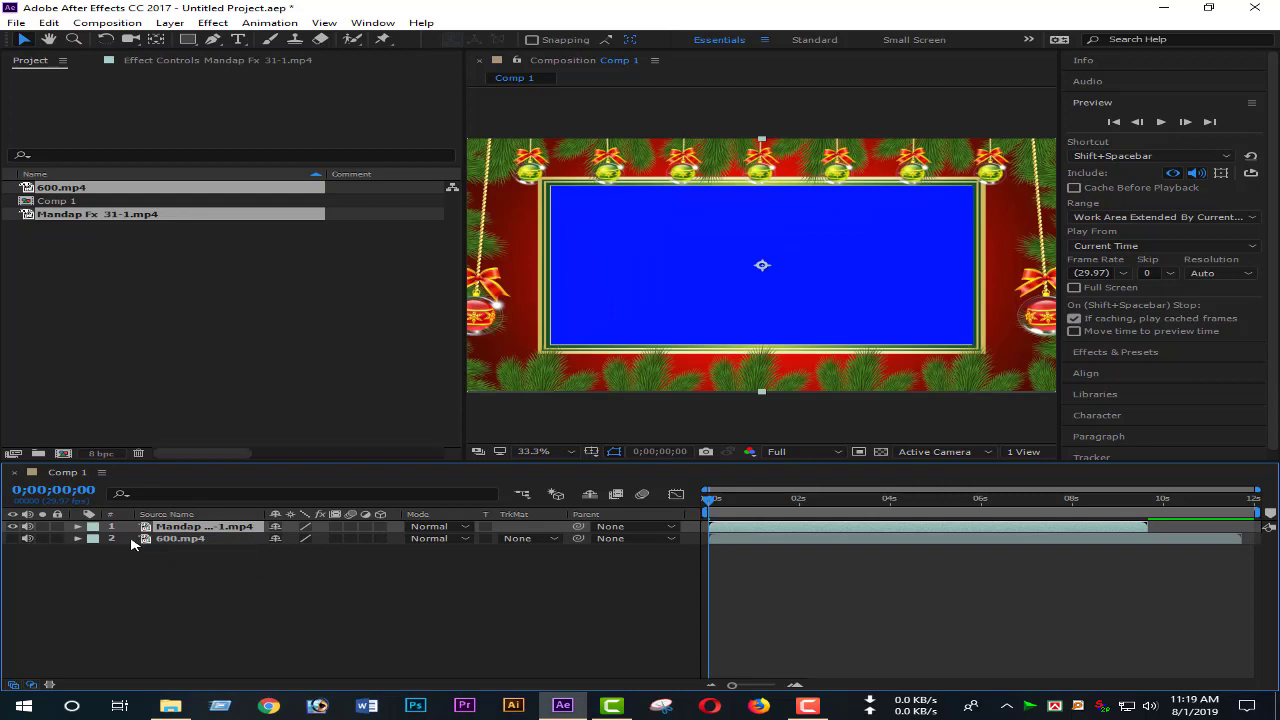
left_click(14, 527)
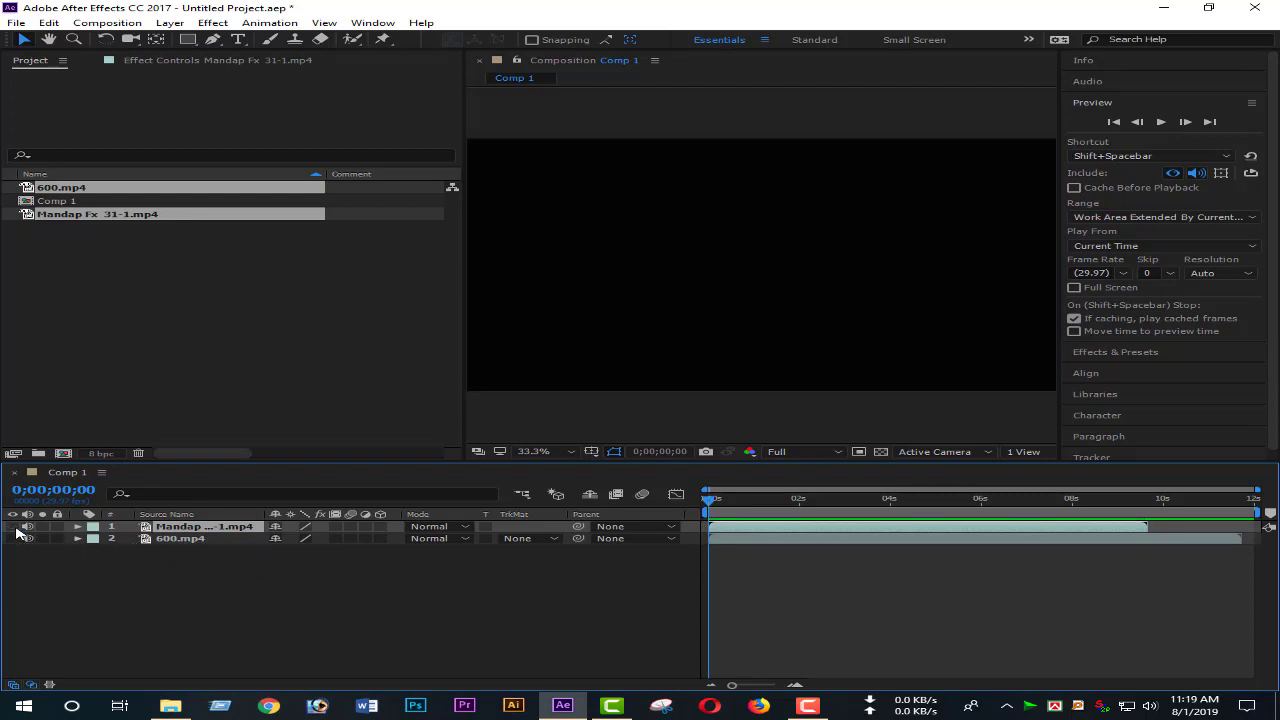
left_click(14, 527)
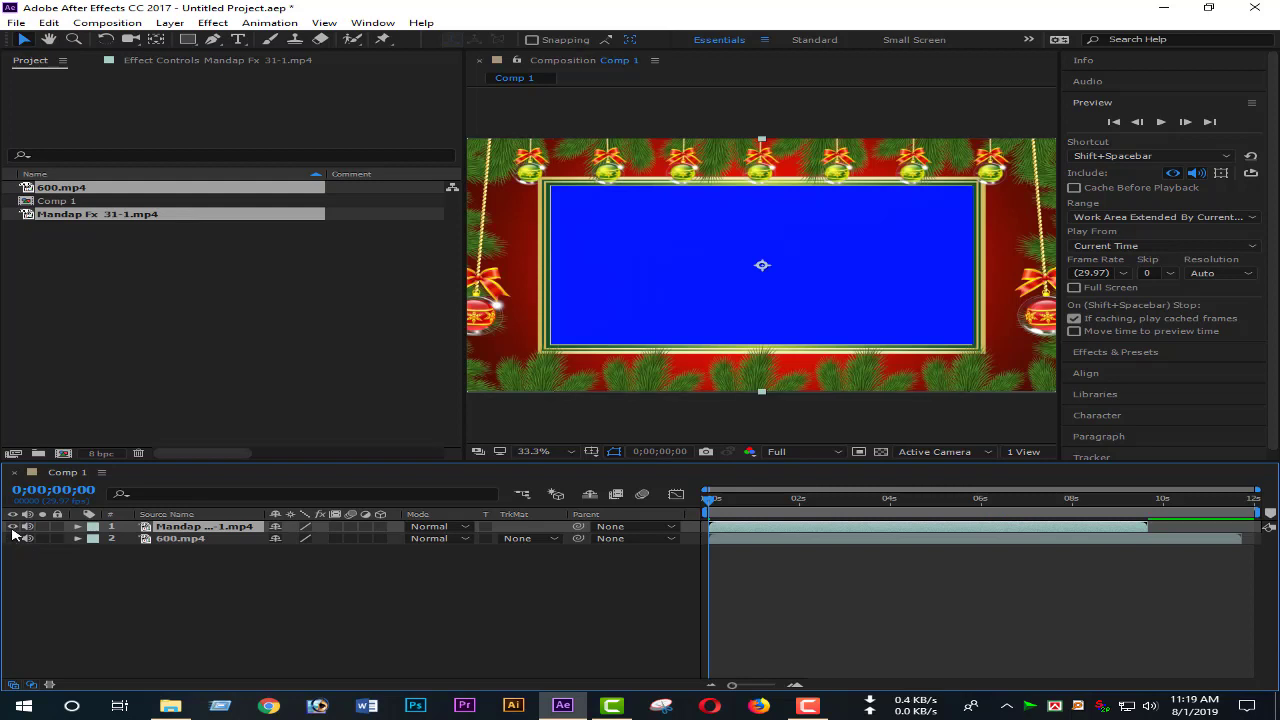
Hide the frame to view the bride at 0;00;05;13, then show it and return to 0;00;01;09.
left_click(12, 527)
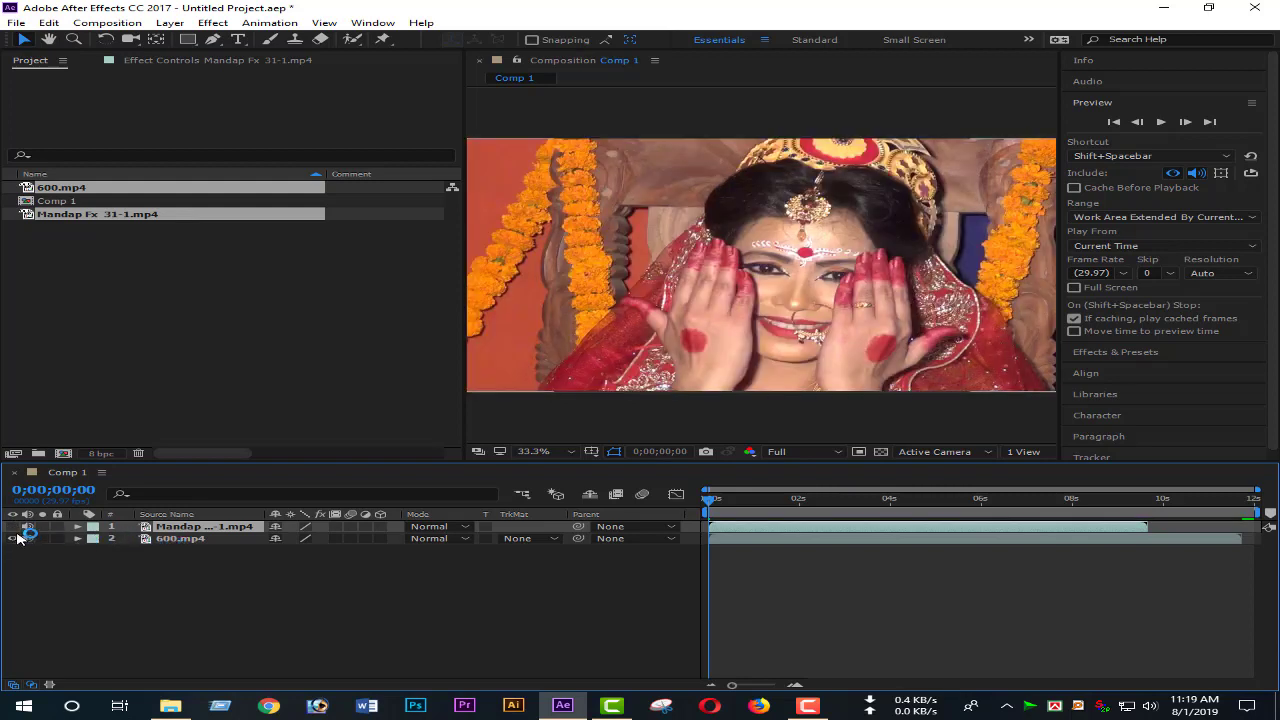
left_click_drag(710, 505, 950, 517)
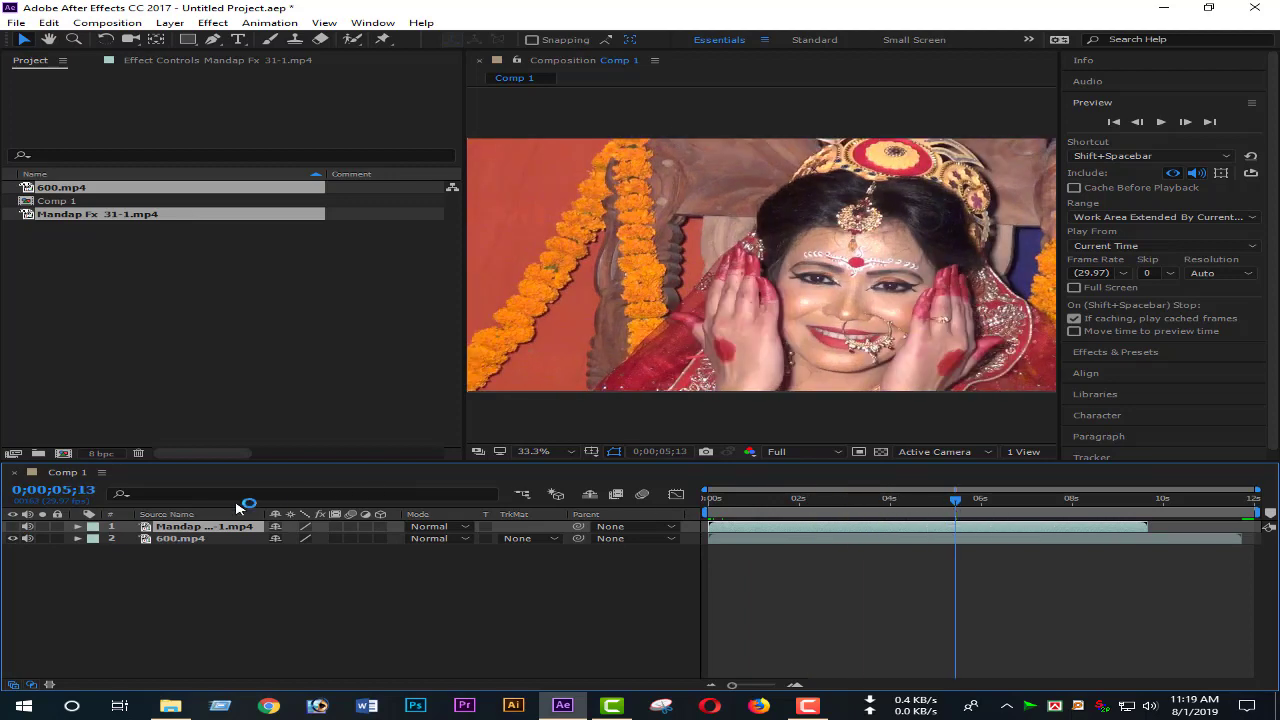
left_click(12, 526)
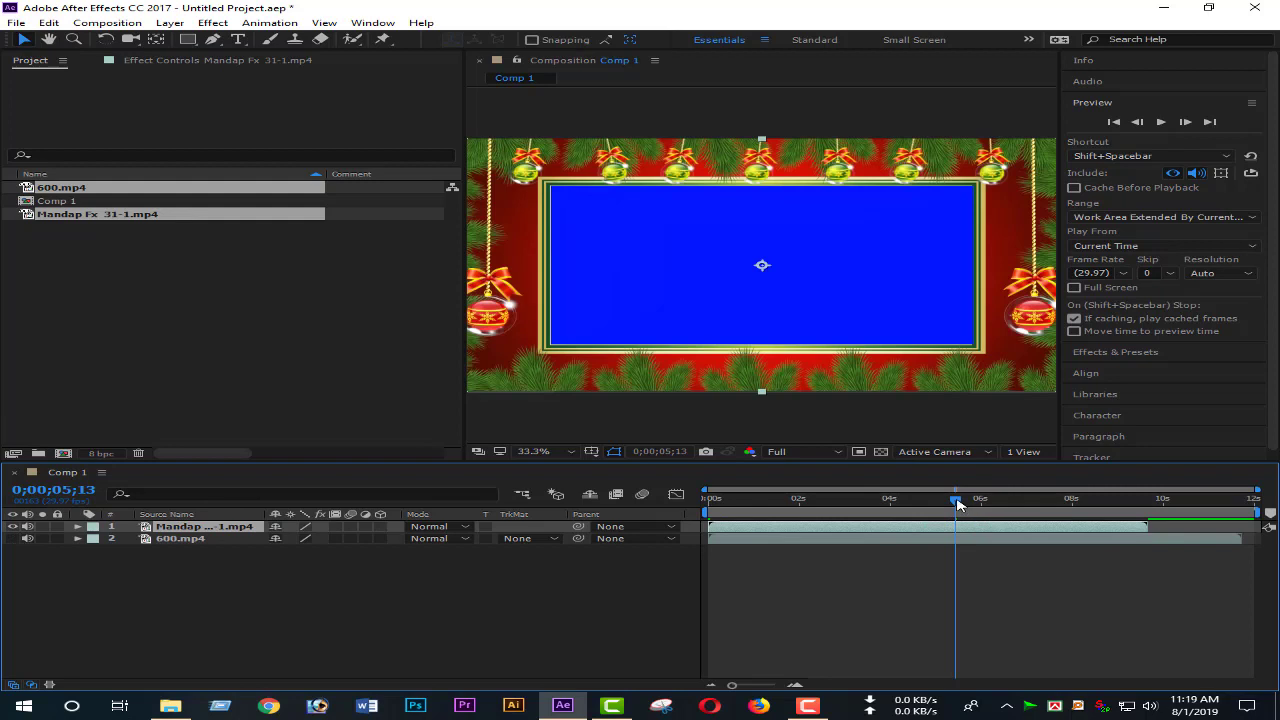
left_click_drag(957, 503, 767, 500)
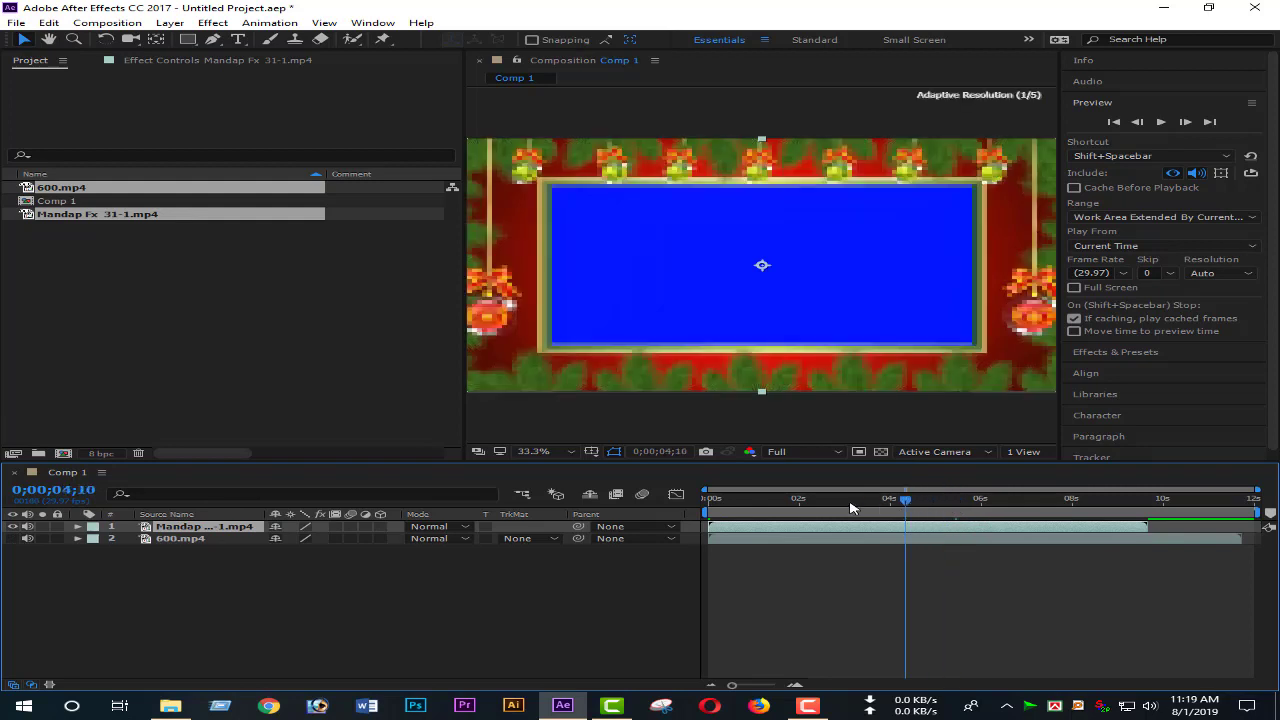
left_click(704, 269)
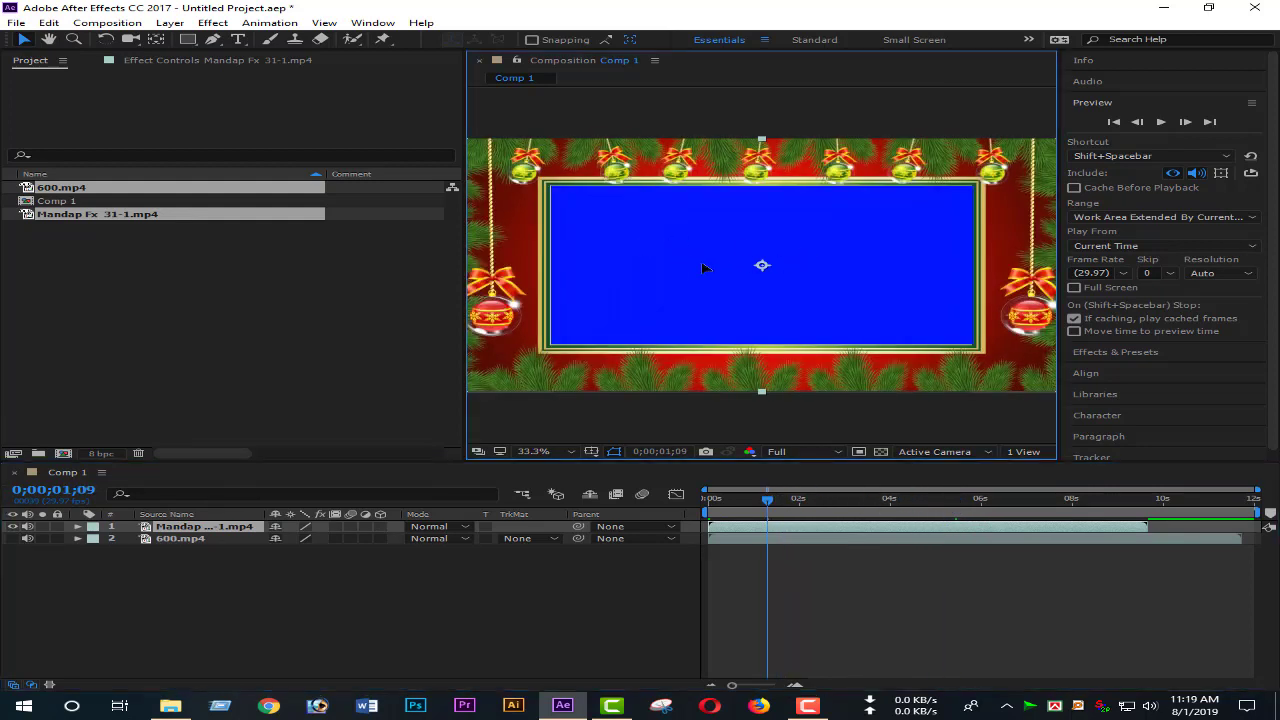
Scale the Mandap Fx frame layer to 92.0, 101.4% so it fills the composition.
left_click(208, 528)
key("s")
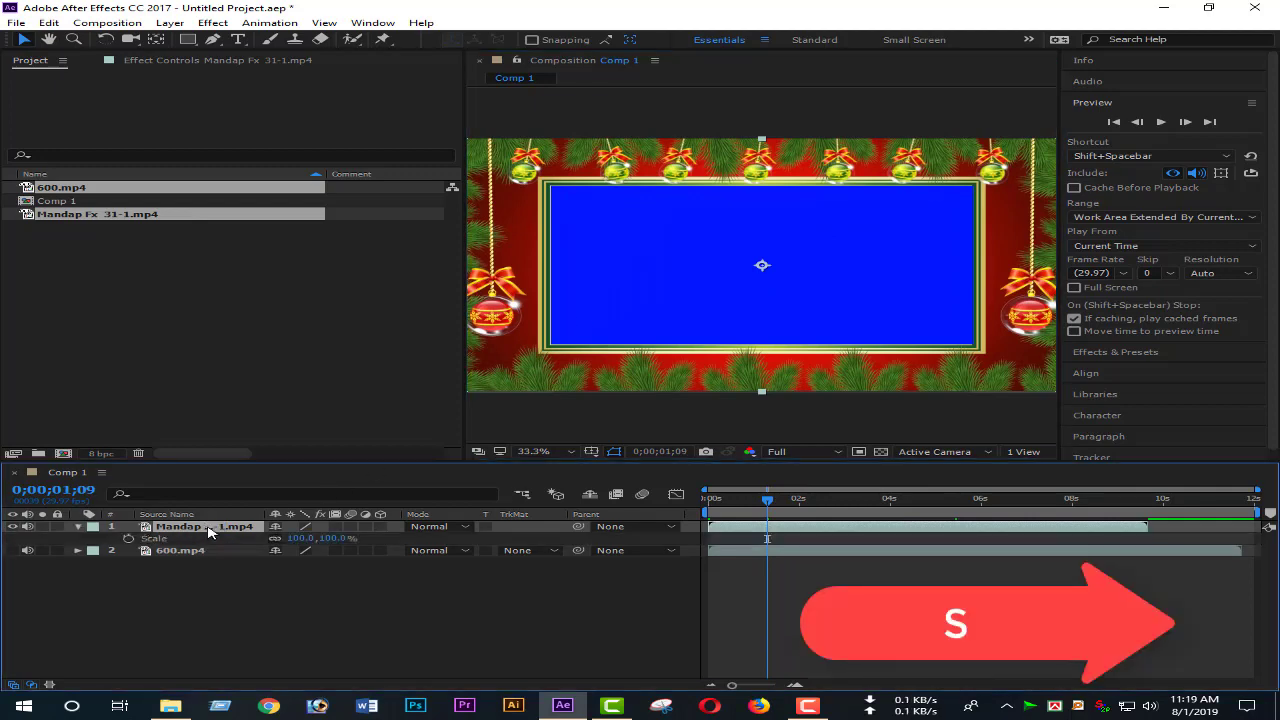
left_click(344, 541)
left_click_drag(340, 538, 332, 538)
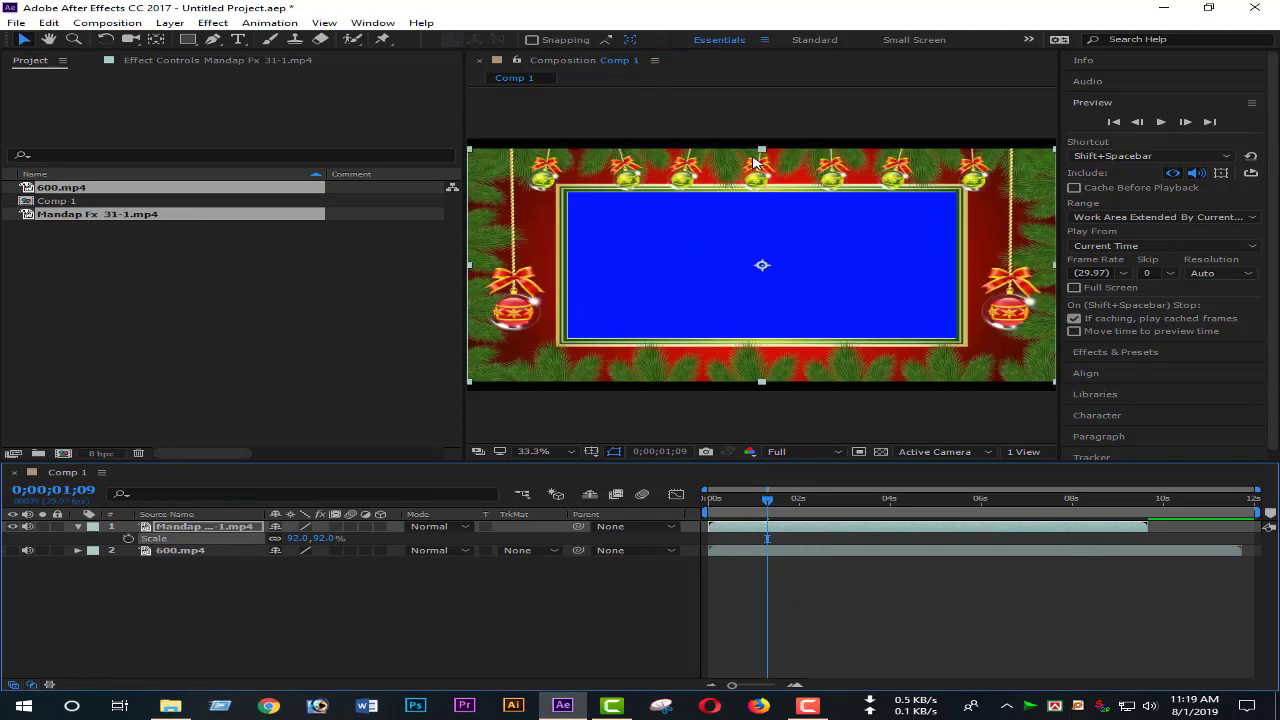
left_click_drag(764, 151, 762, 140)
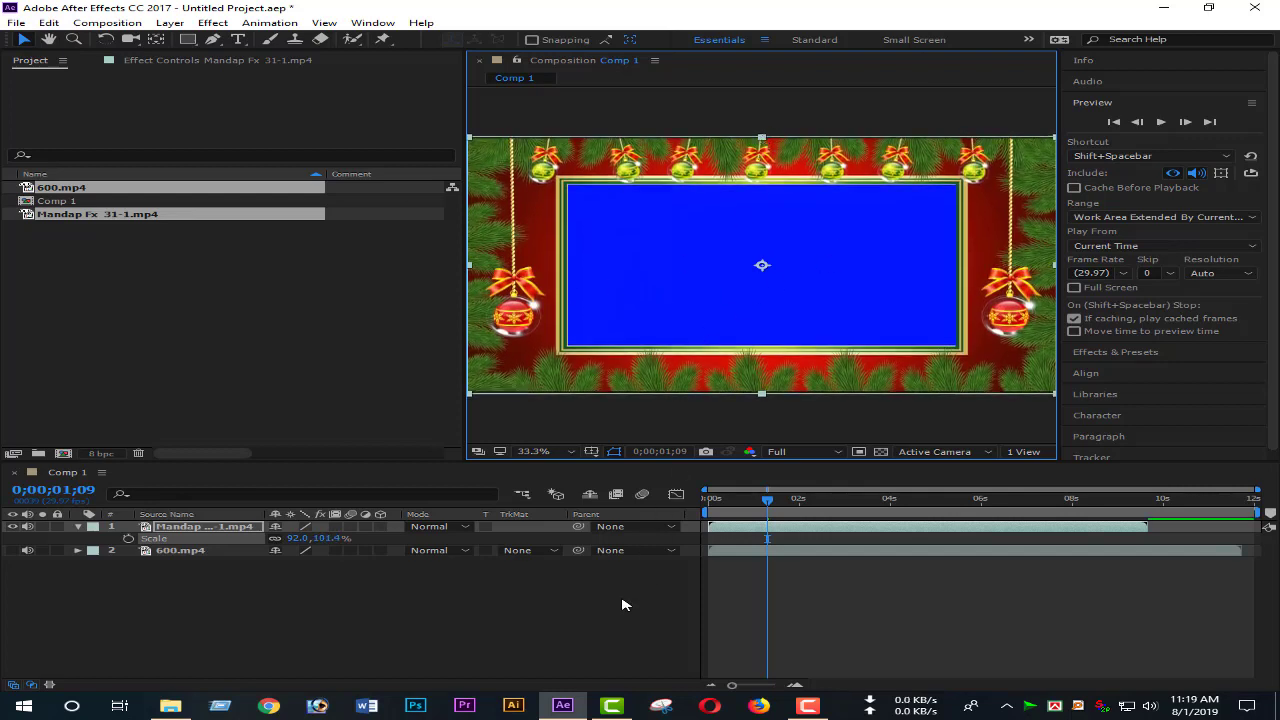
left_click(567, 610)
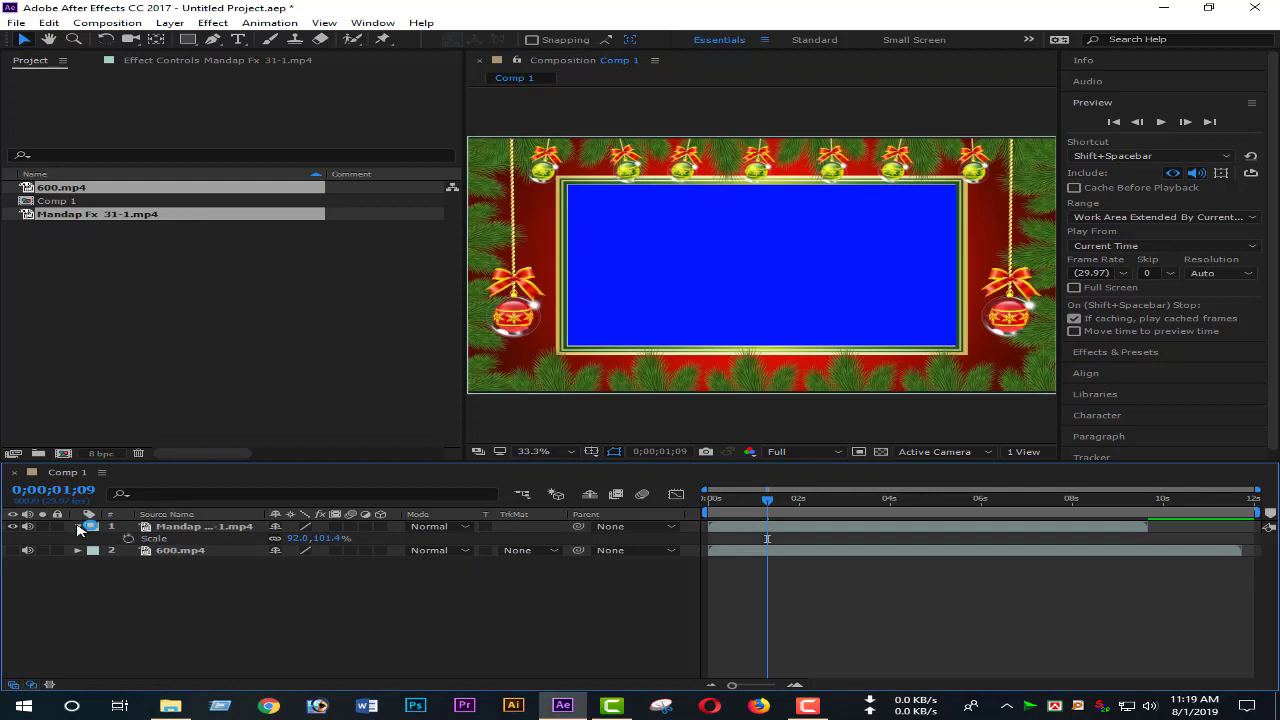
left_click(79, 527)
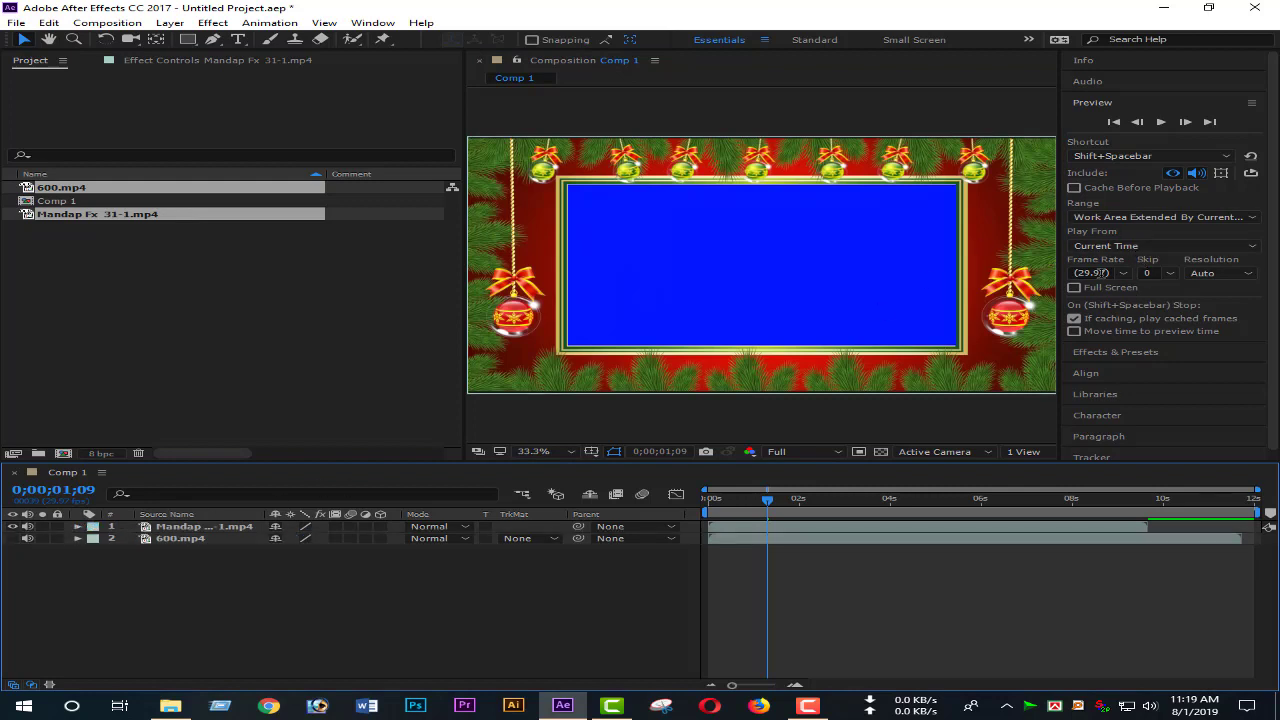
Apply the Keylight + Spill Suppressor preset to the frame and key out its blue centre.
left_click(1114, 351)
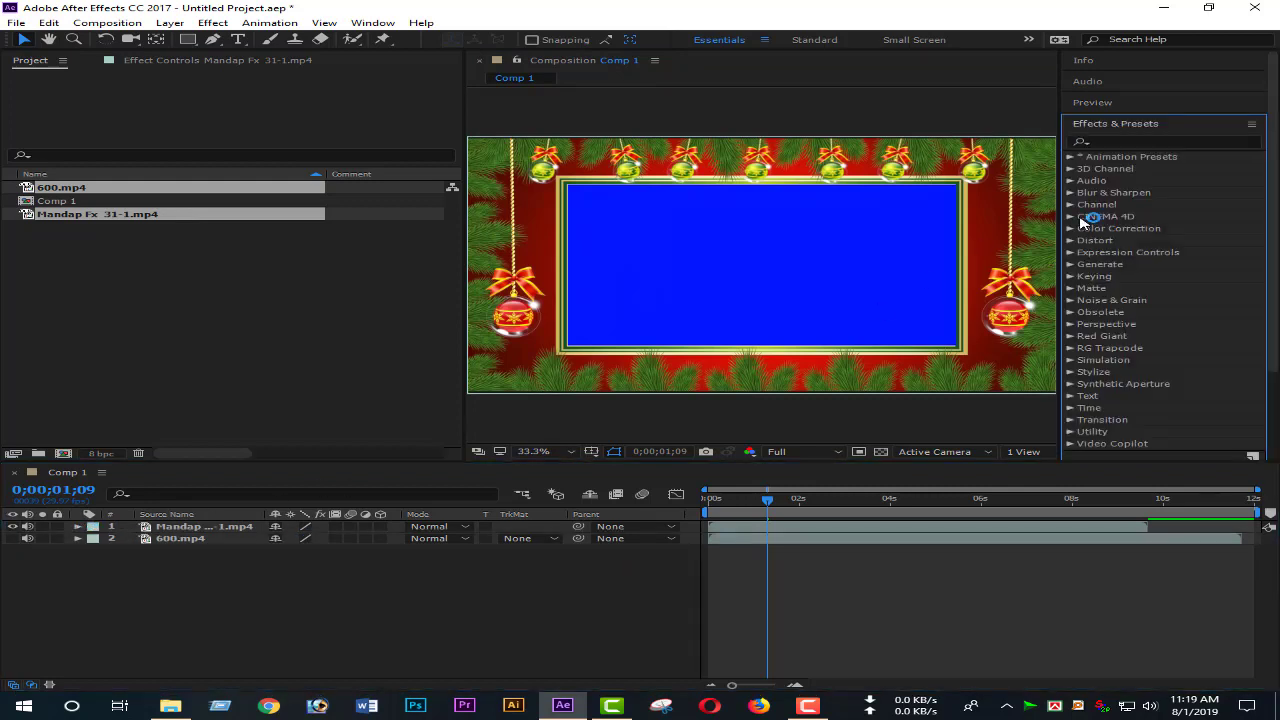
left_click(1111, 142)
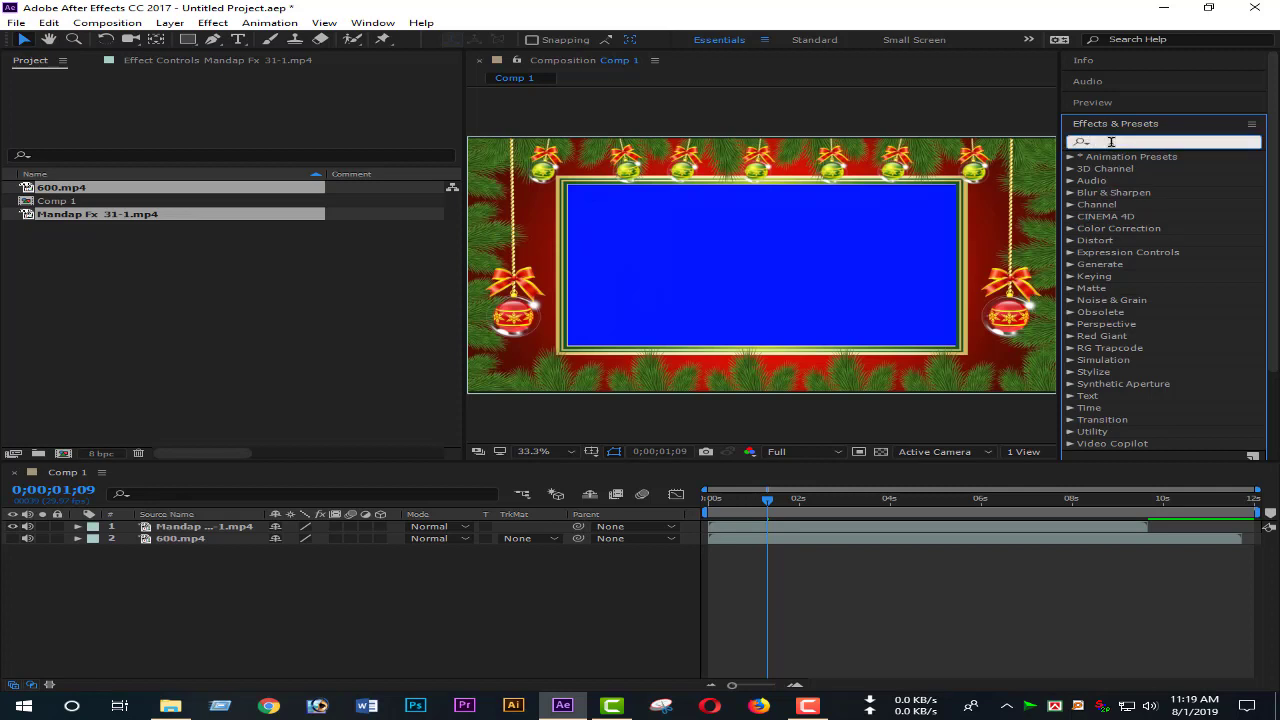
type("ke")
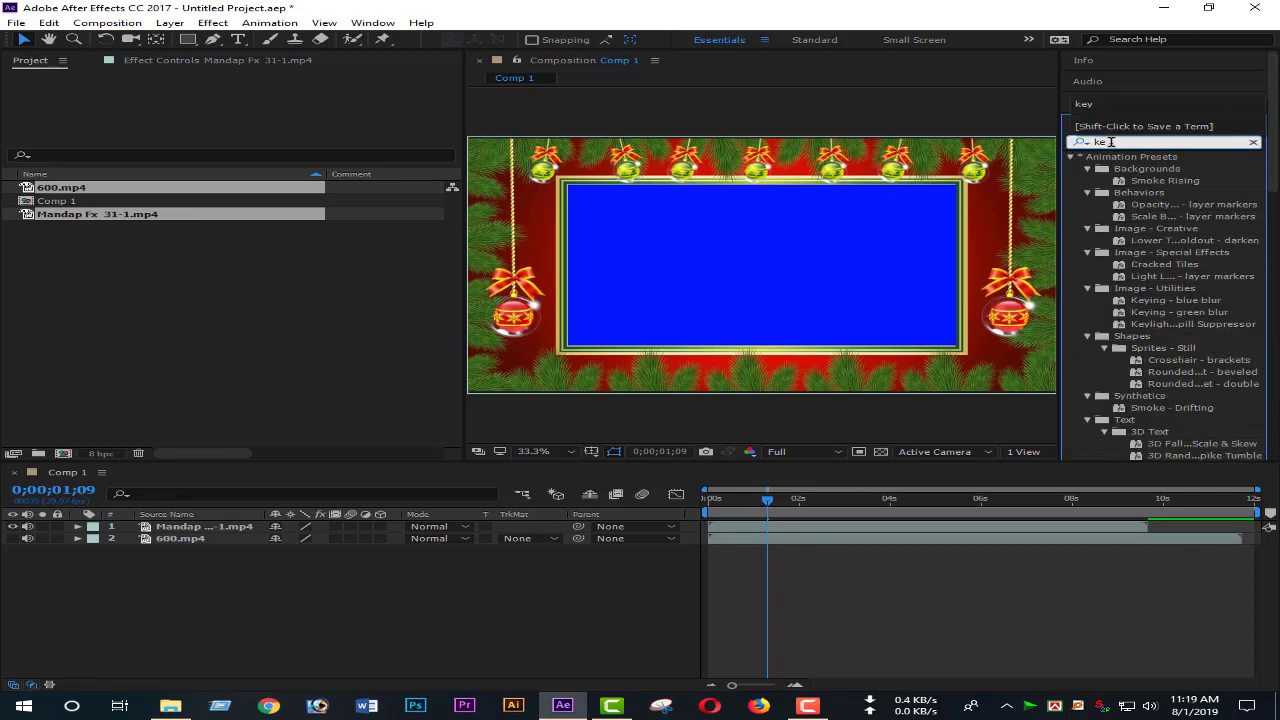
type("y")
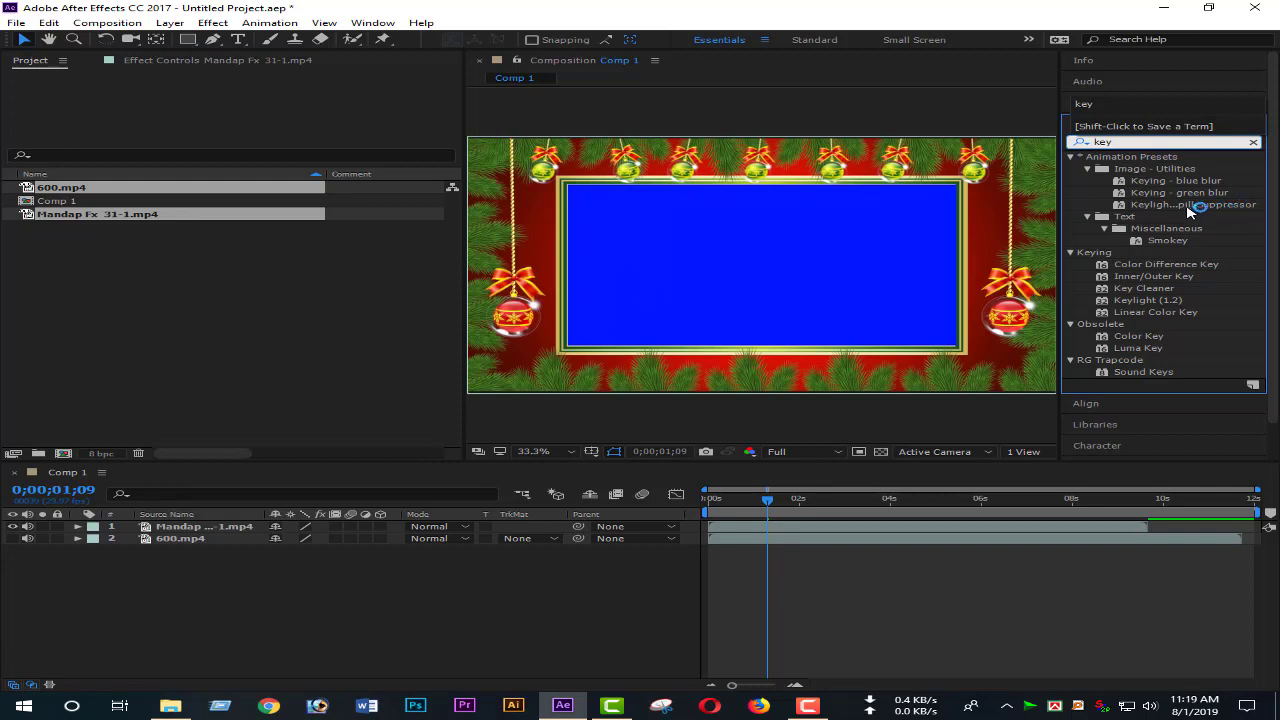
mouse_move(1170, 207)
left_mouse_down()
mouse_move(795, 253)
mouse_move(840, 263)
left_mouse_up()
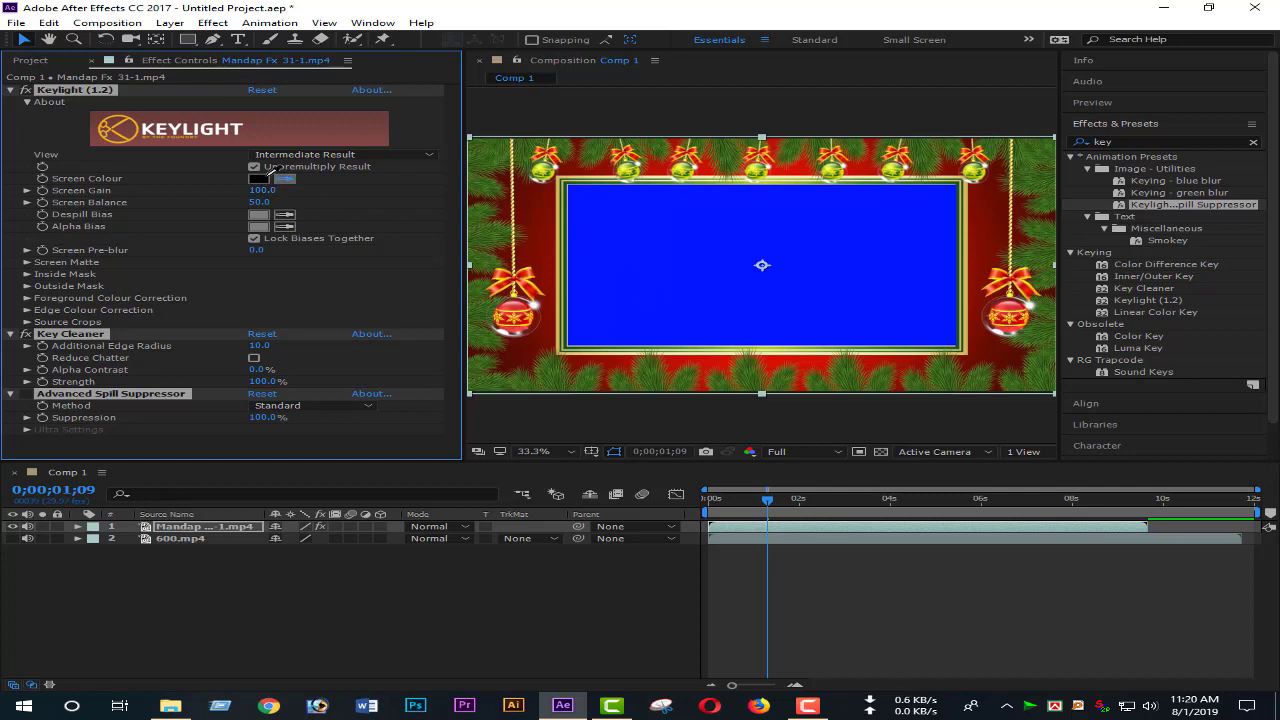
left_click(806, 246)
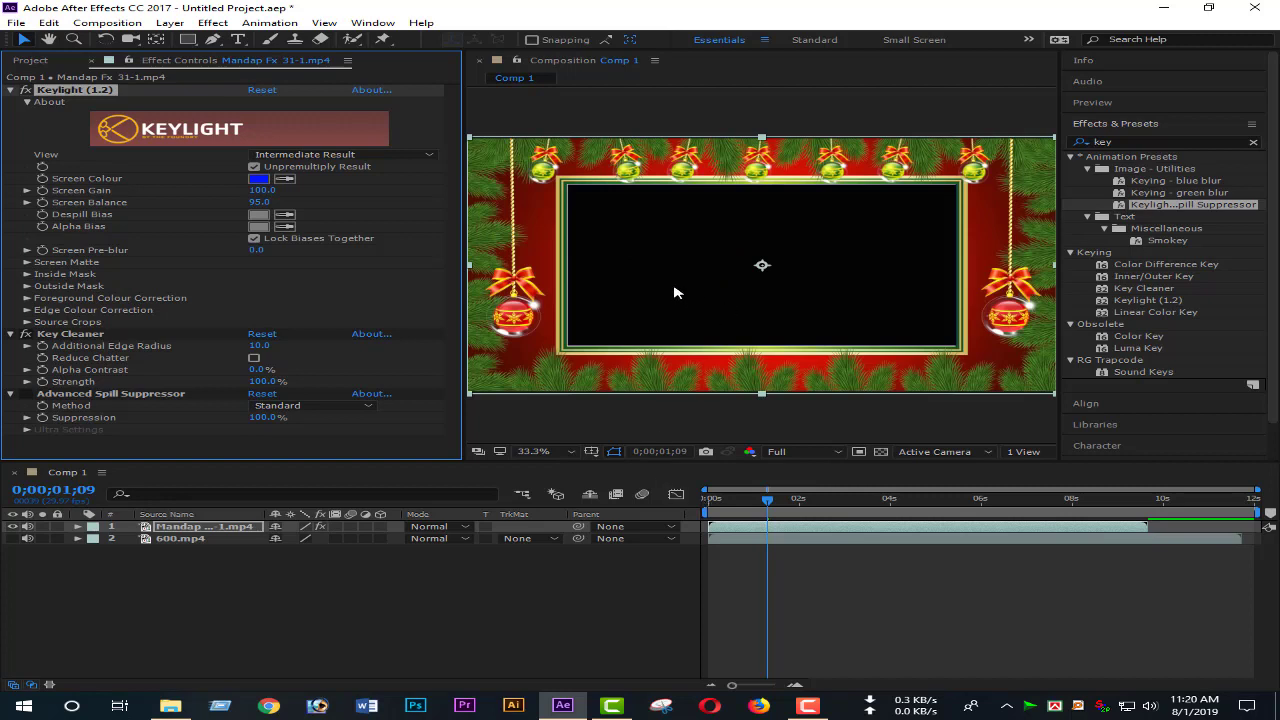
Add Hue/Saturation to the frame layer and set Master Hue to +307° for pink.
left_click(1134, 144)
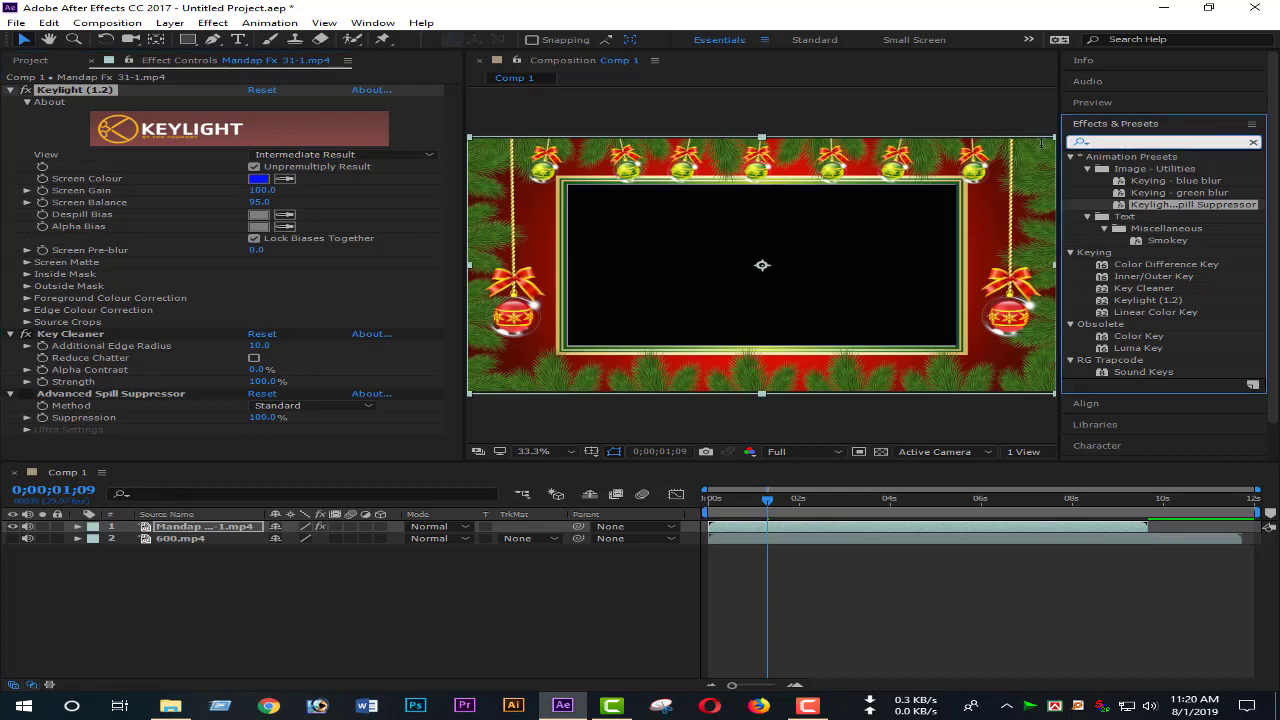
type("h")
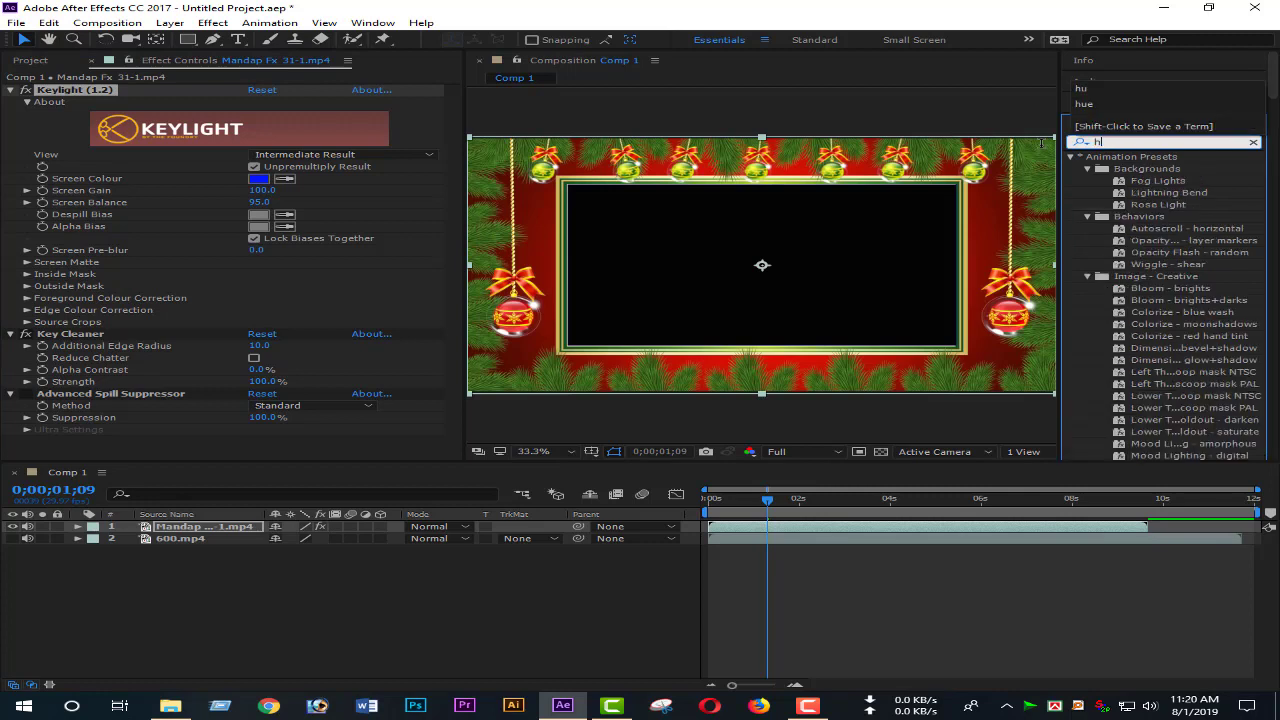
type("us")
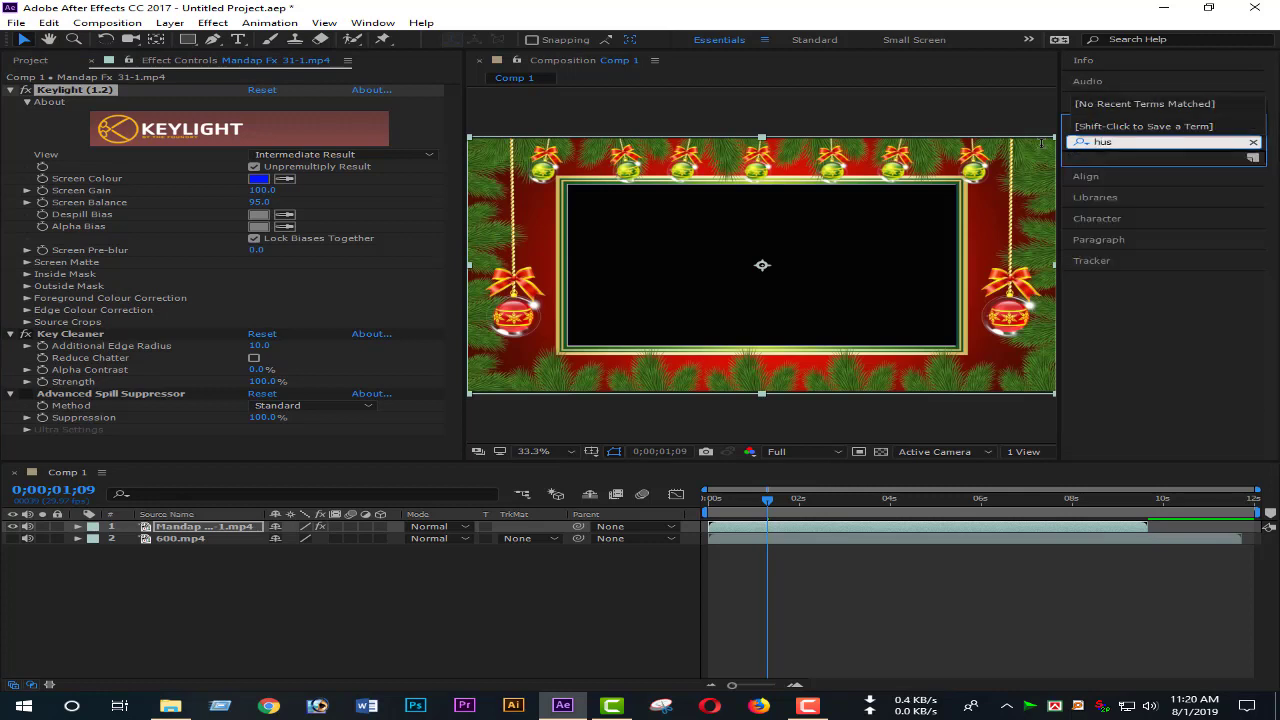
key("BackSpace")
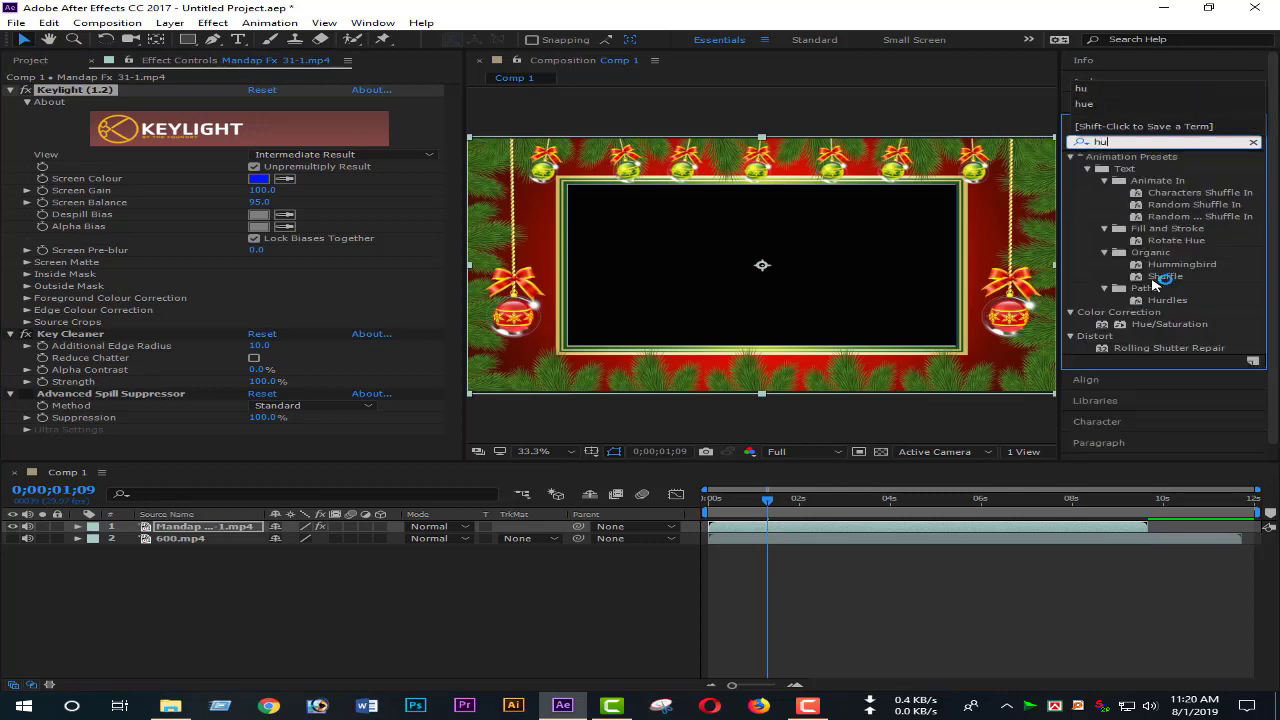
mouse_move(1150, 331)
left_mouse_down()
mouse_move(752, 310)
mouse_move(765, 278)
left_mouse_up()
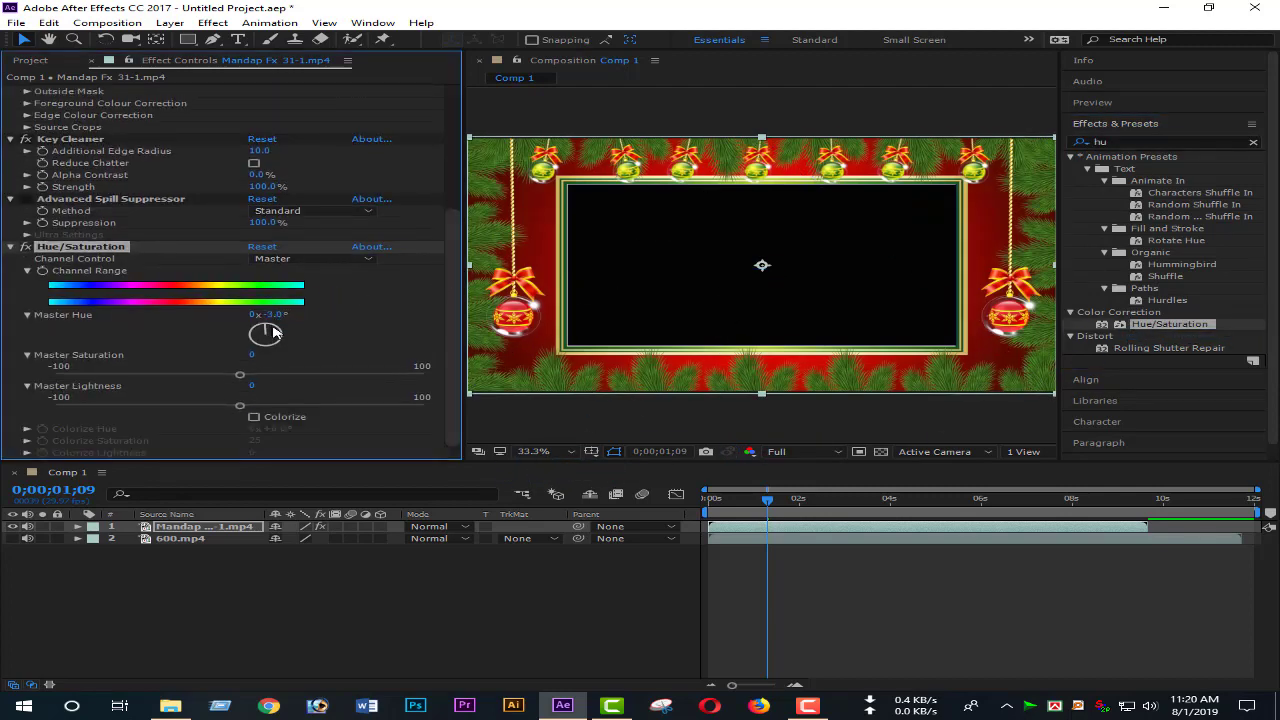
mouse_move(275, 333)
left_mouse_down()
mouse_move(278, 346)
mouse_move(242, 346)
mouse_move(230, 324)
mouse_move(269, 310)
mouse_move(213, 312)
left_mouse_up()
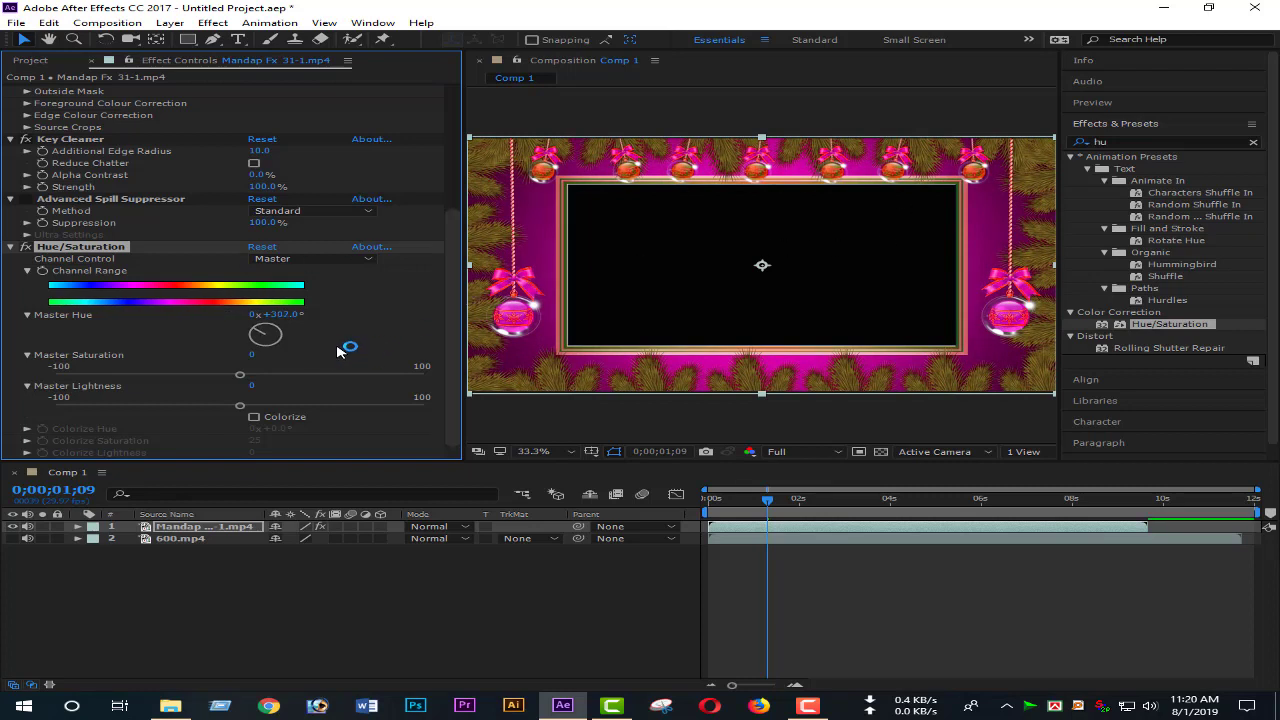
Play and stop a preview of the recoloured pink frame.
scroll(444, 288, "up", 5)
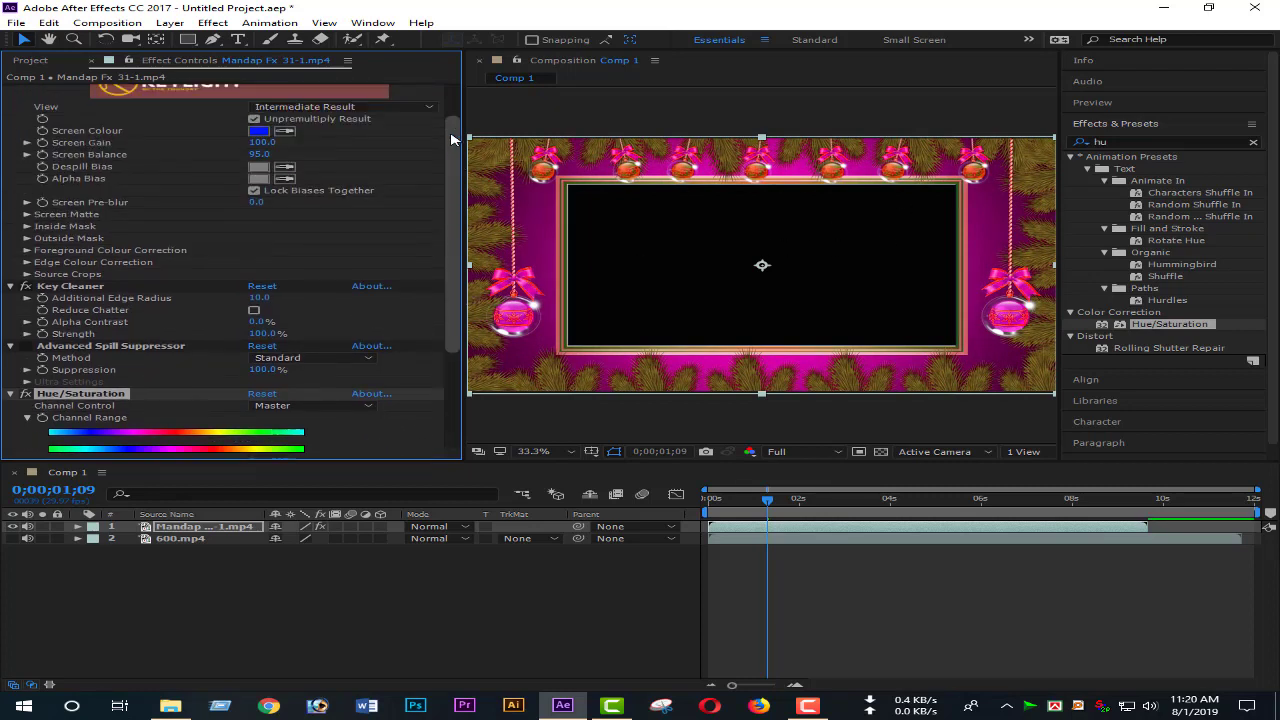
scroll(457, 214, "down", 5)
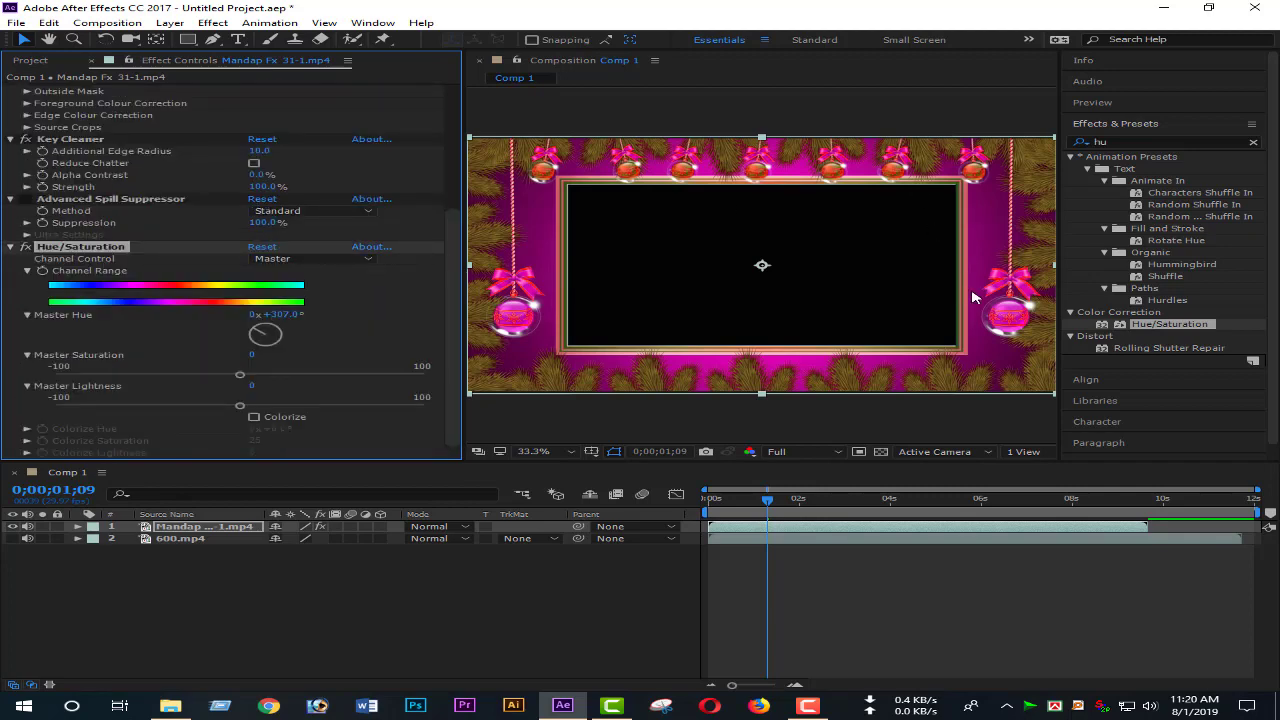
left_click(1124, 103)
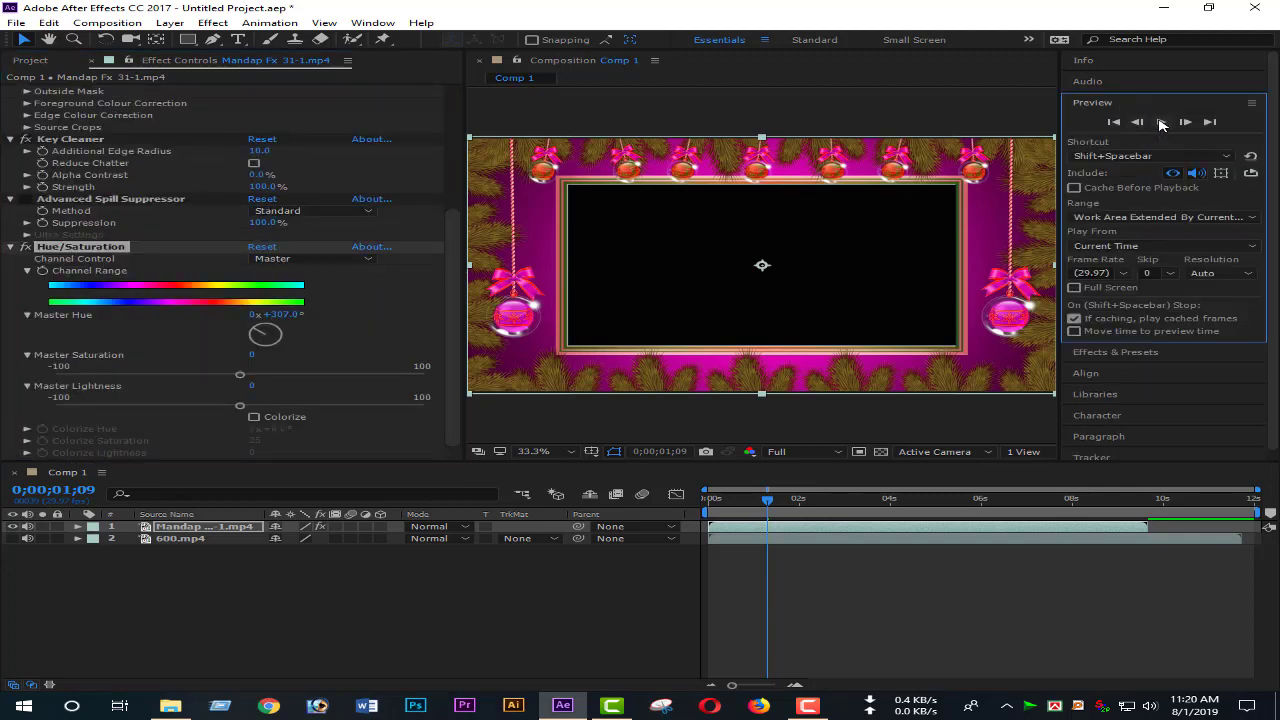
left_click(1161, 122)
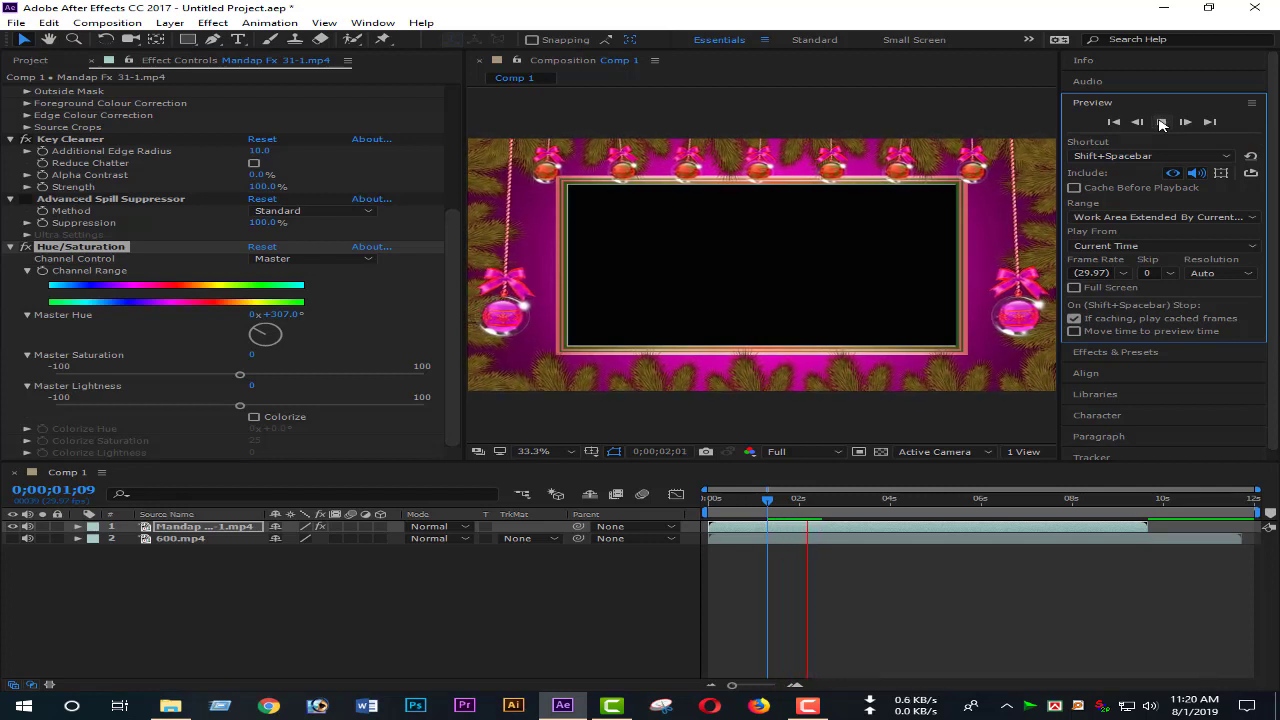
left_click(1161, 121)
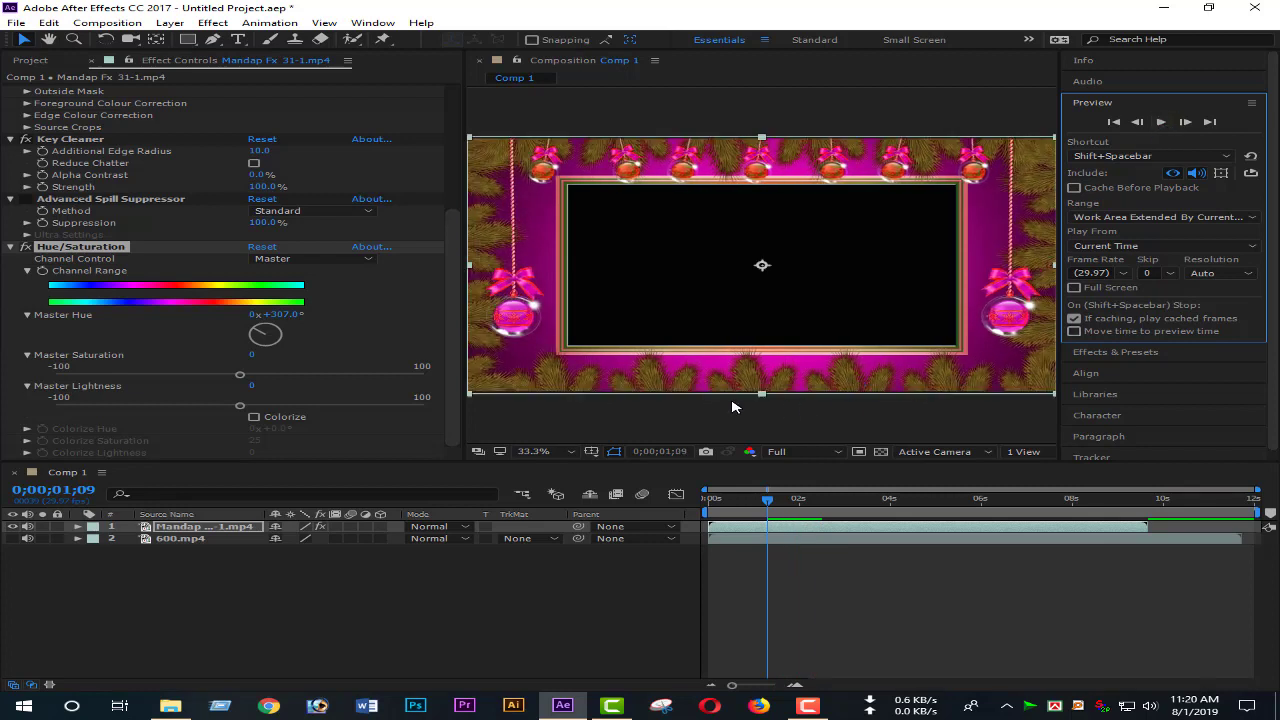
Scale the 600.mp4 wedding clip to 61.0, 64.9% to fill the frame's opening.
left_click(12, 526)
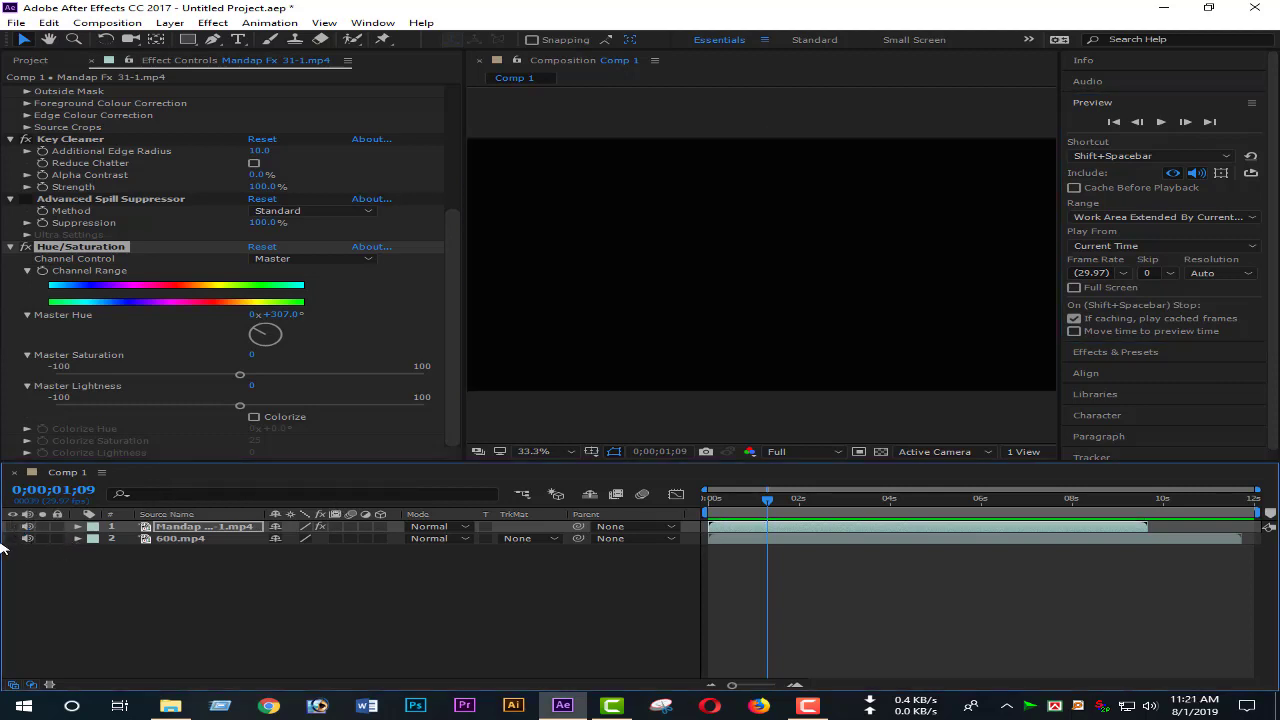
left_click(13, 539)
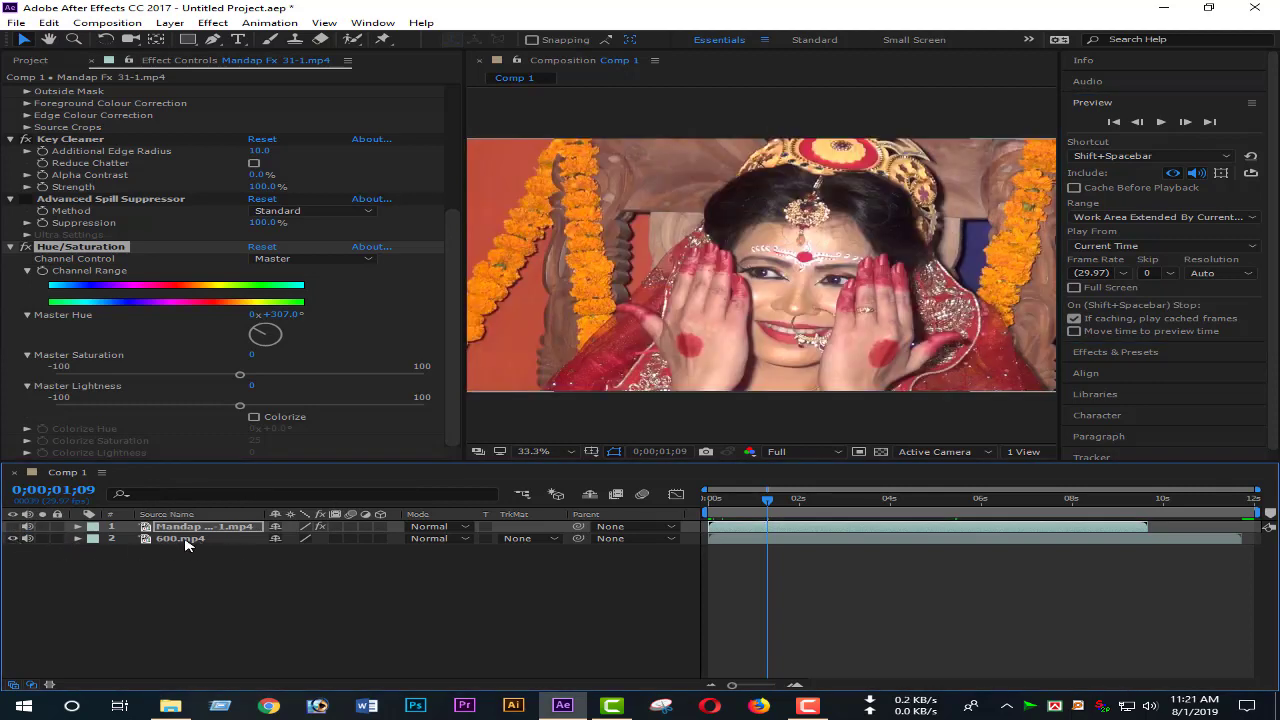
left_click(188, 540)
key("s")
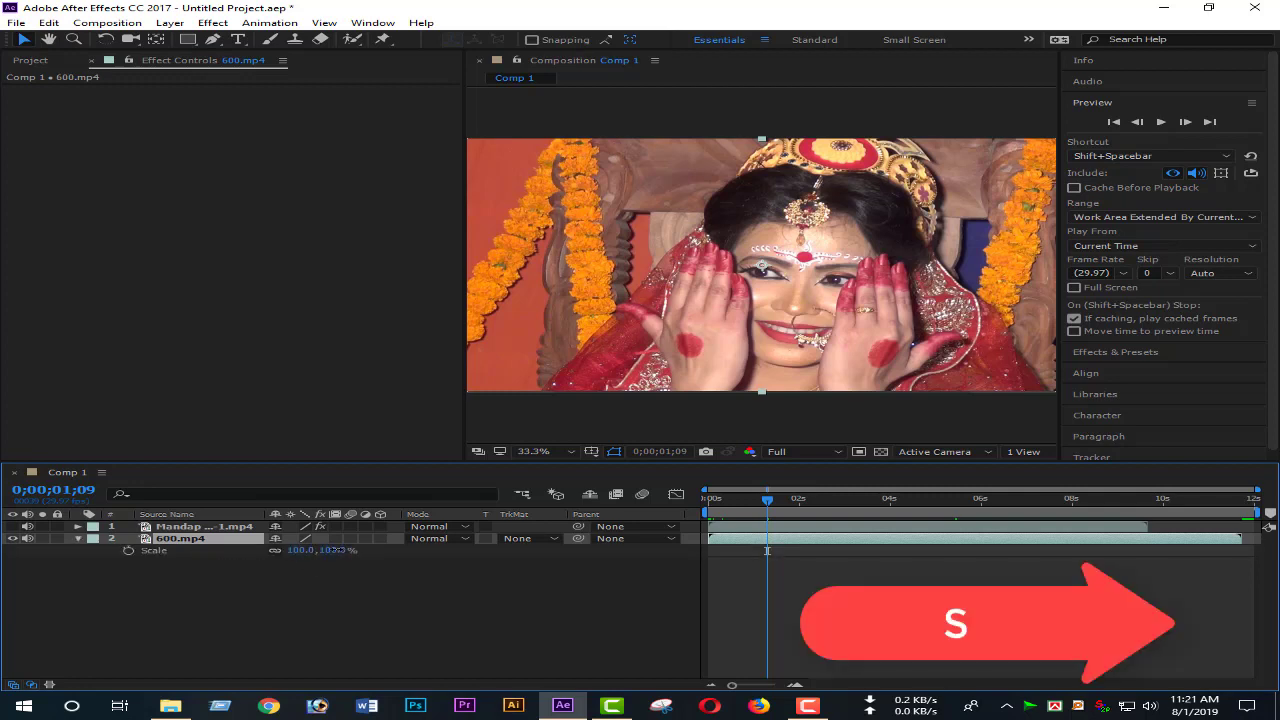
left_click_drag(326, 550, 305, 550)
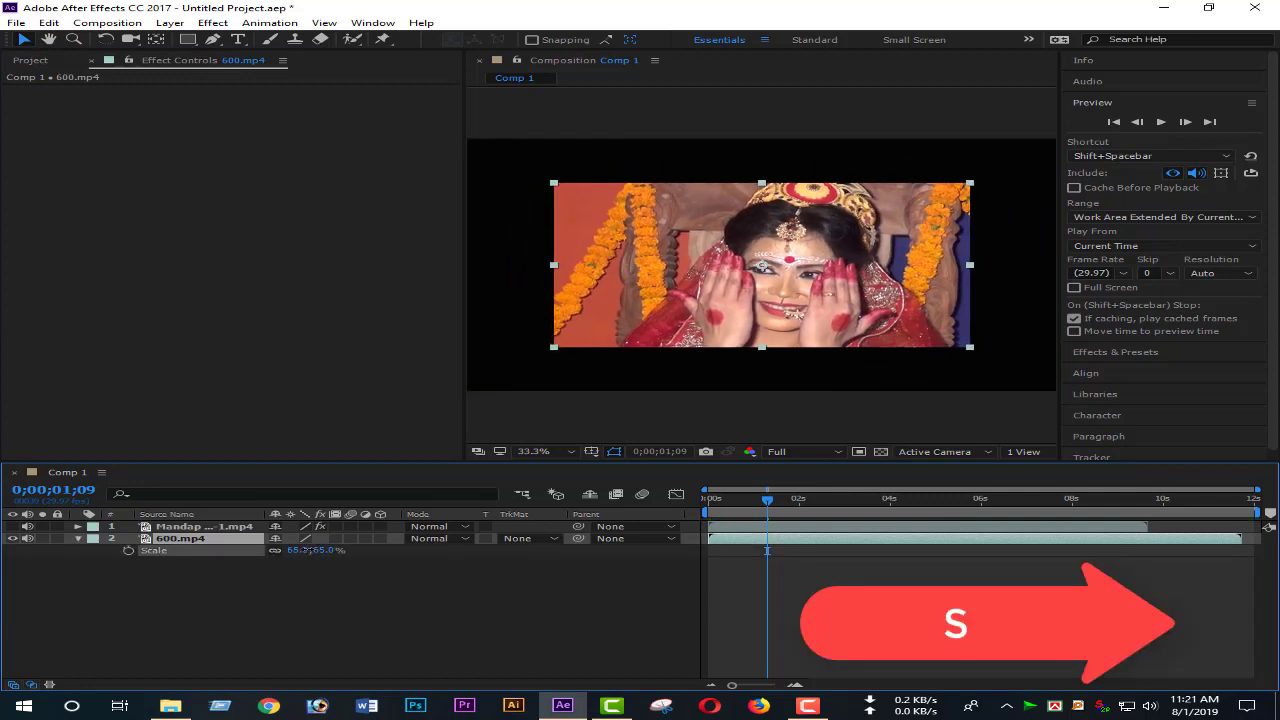
left_click(13, 526)
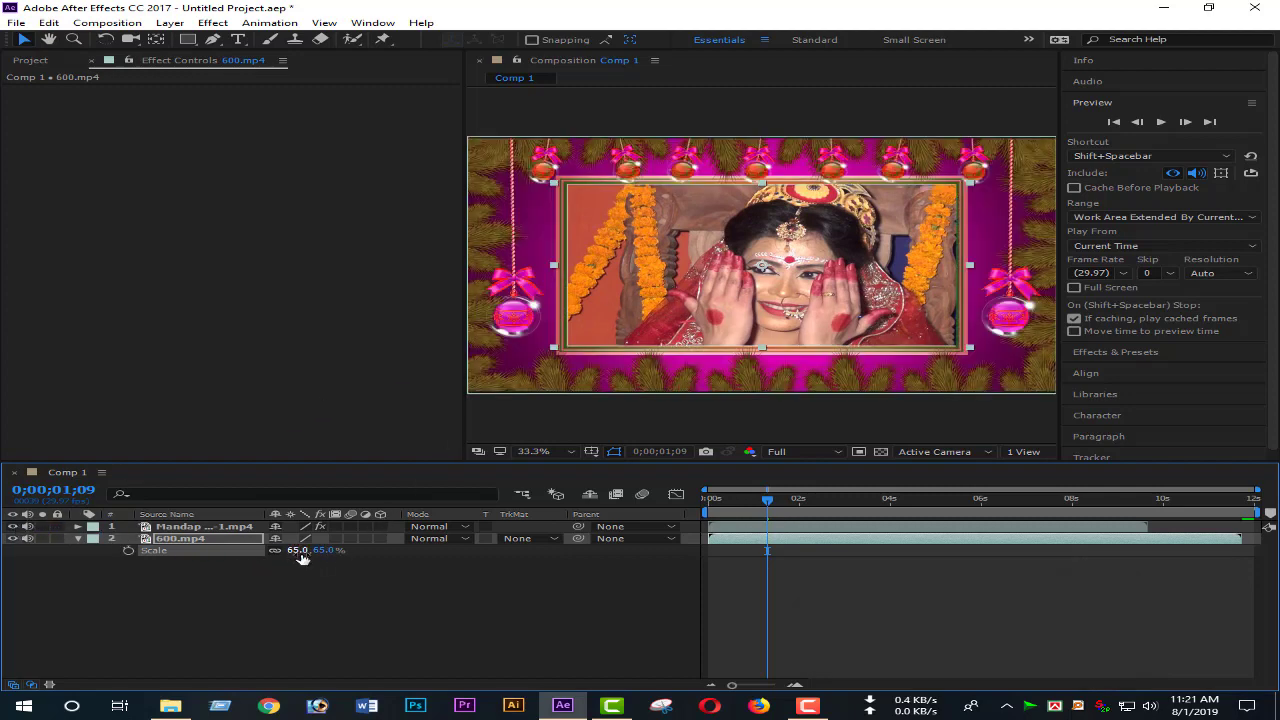
left_click_drag(329, 550, 321, 552)
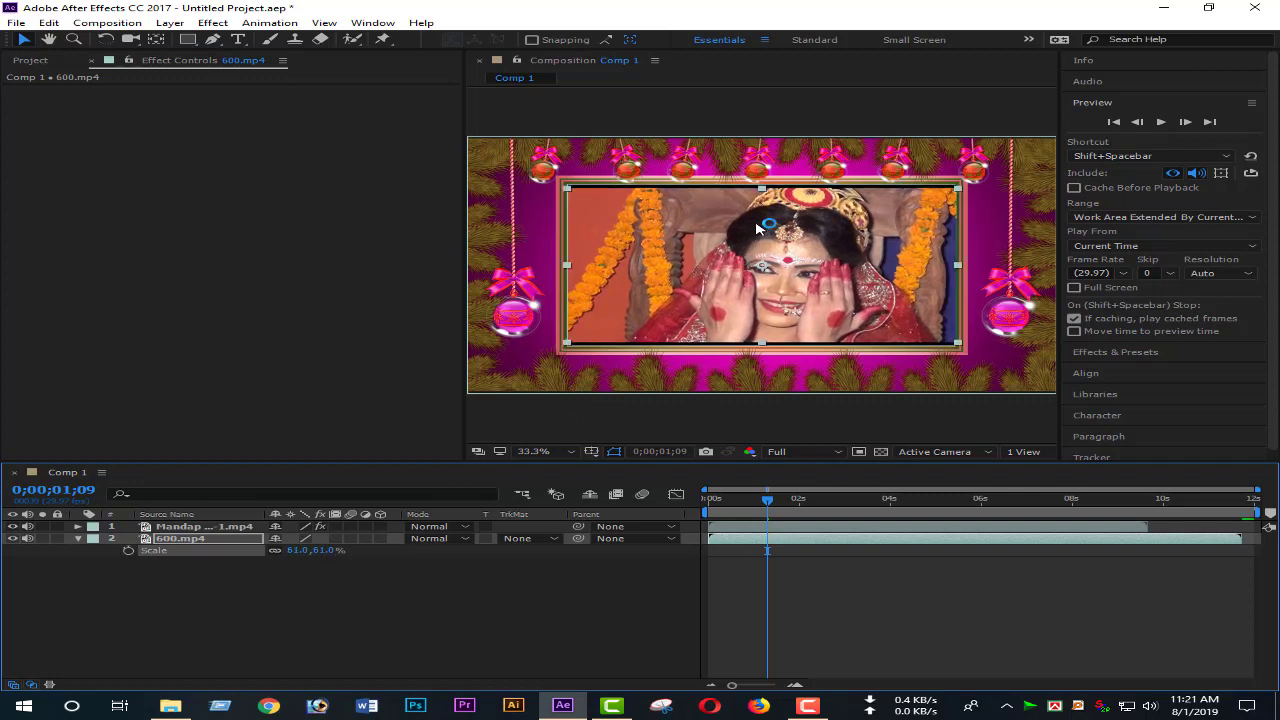
left_click_drag(762, 187, 762, 189)
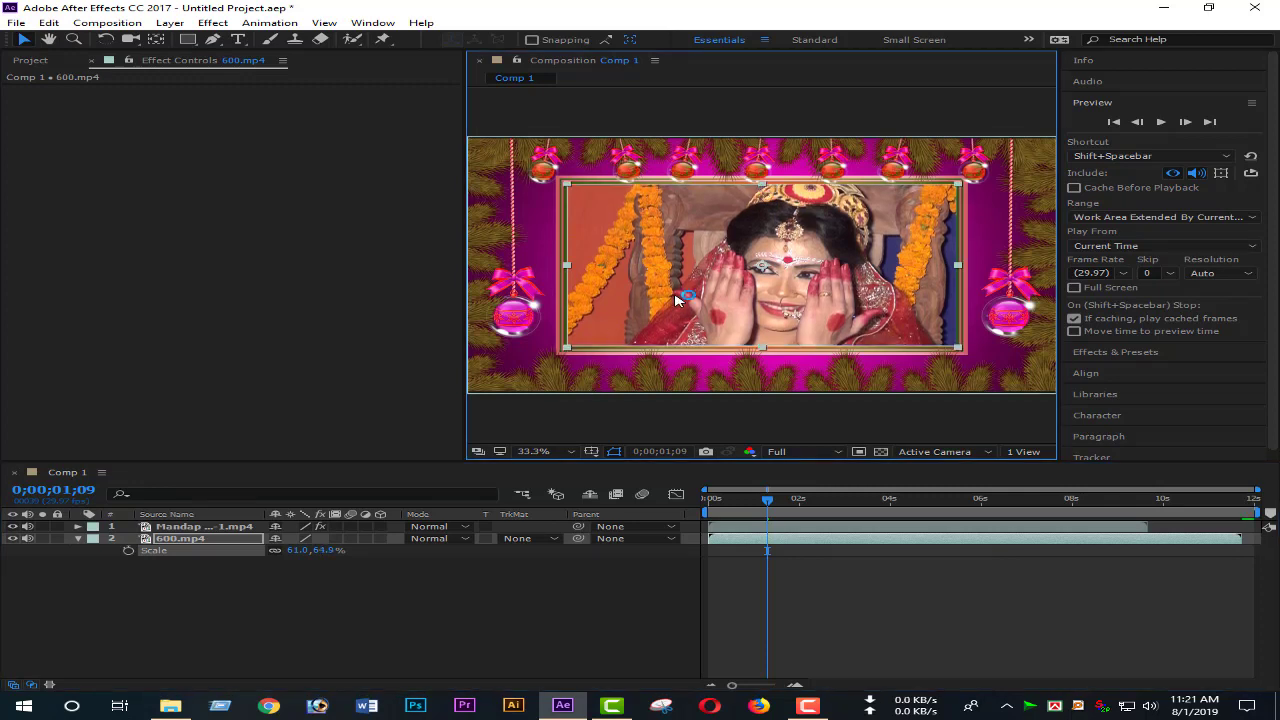
left_click(80, 541)
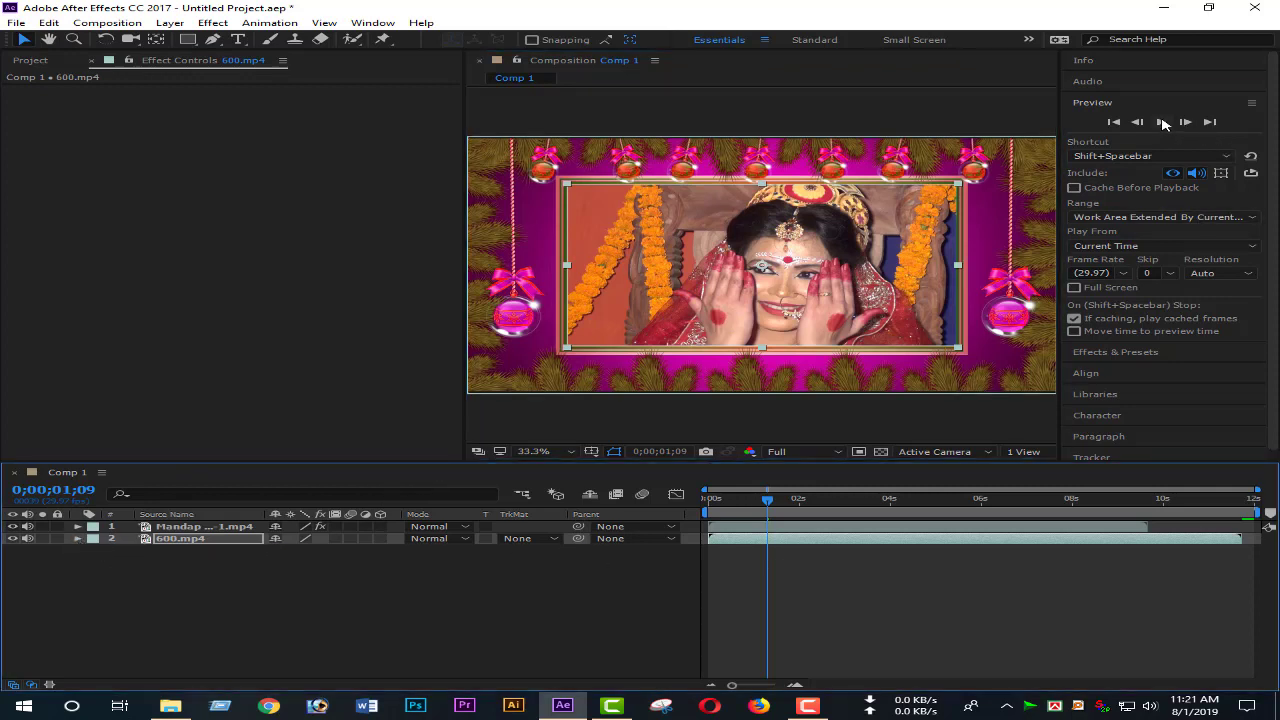
Play a full preview of the framed bride footage, then stop it.
left_click(1161, 121)
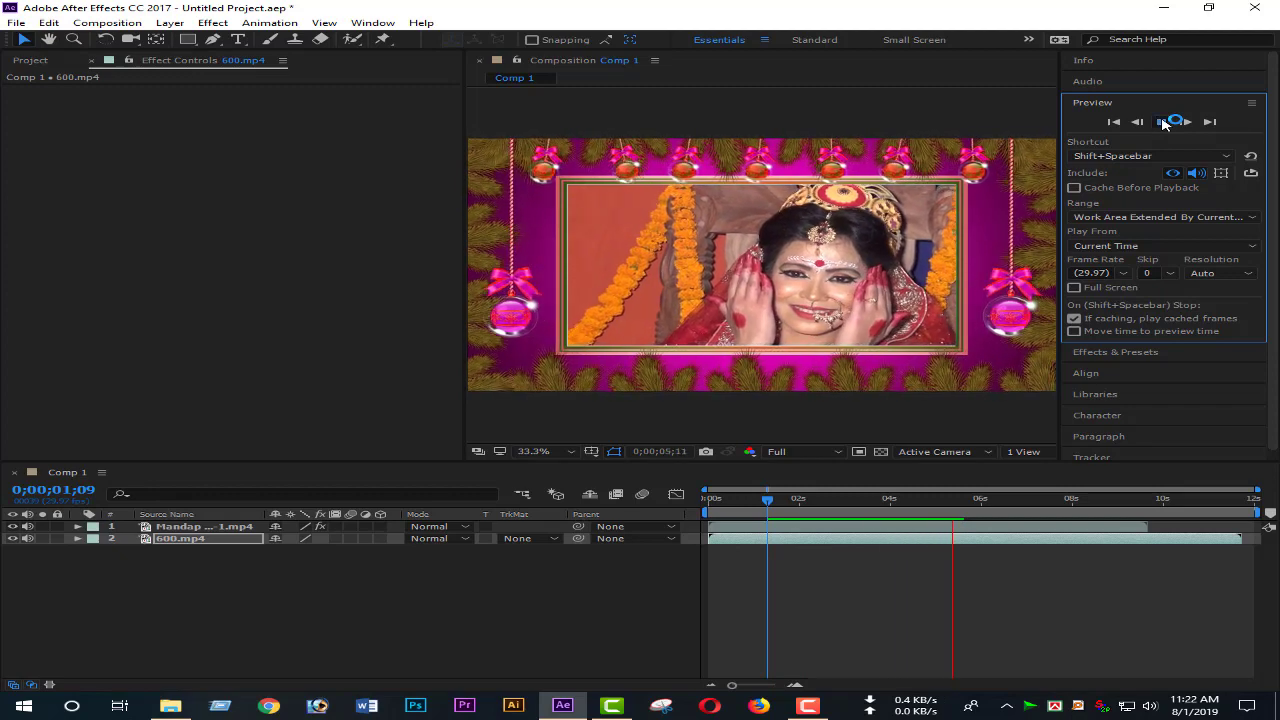
left_click(1165, 121)
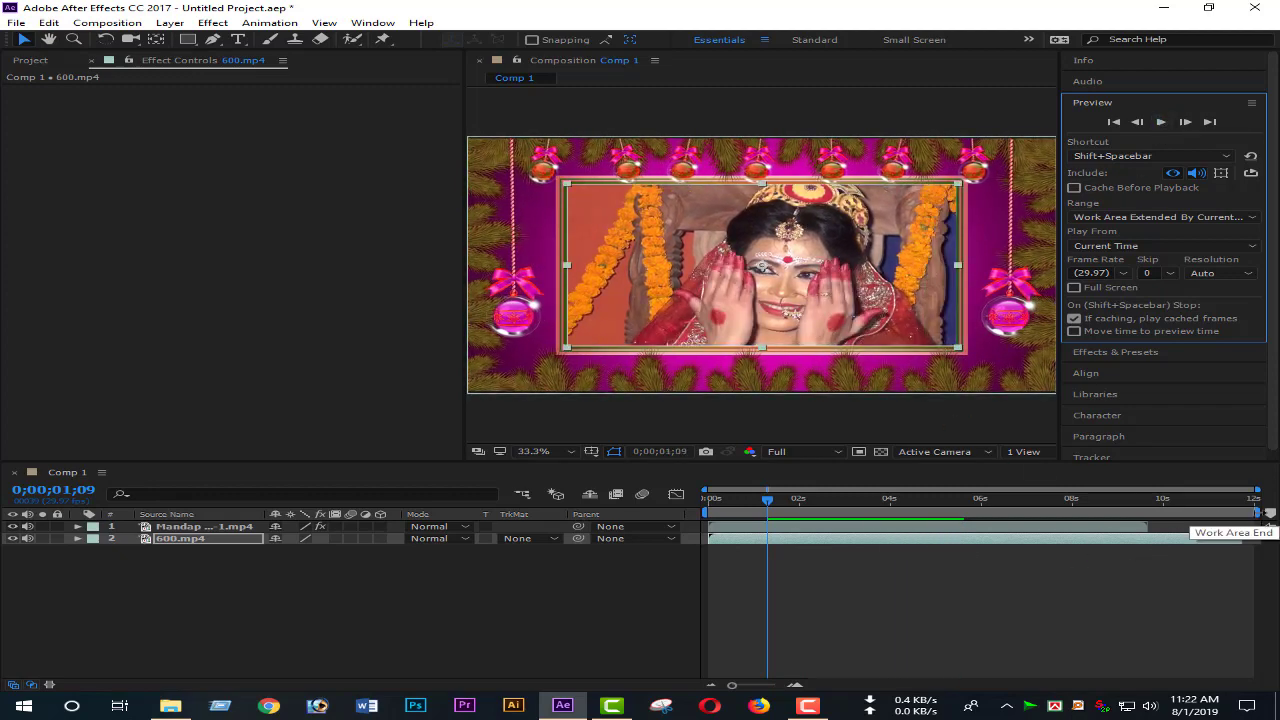
End the work area at about 10 seconds and shorten the 600.mp4 clip's end.
left_click(1267, 527)
left_click_drag(1256, 511, 1150, 511)
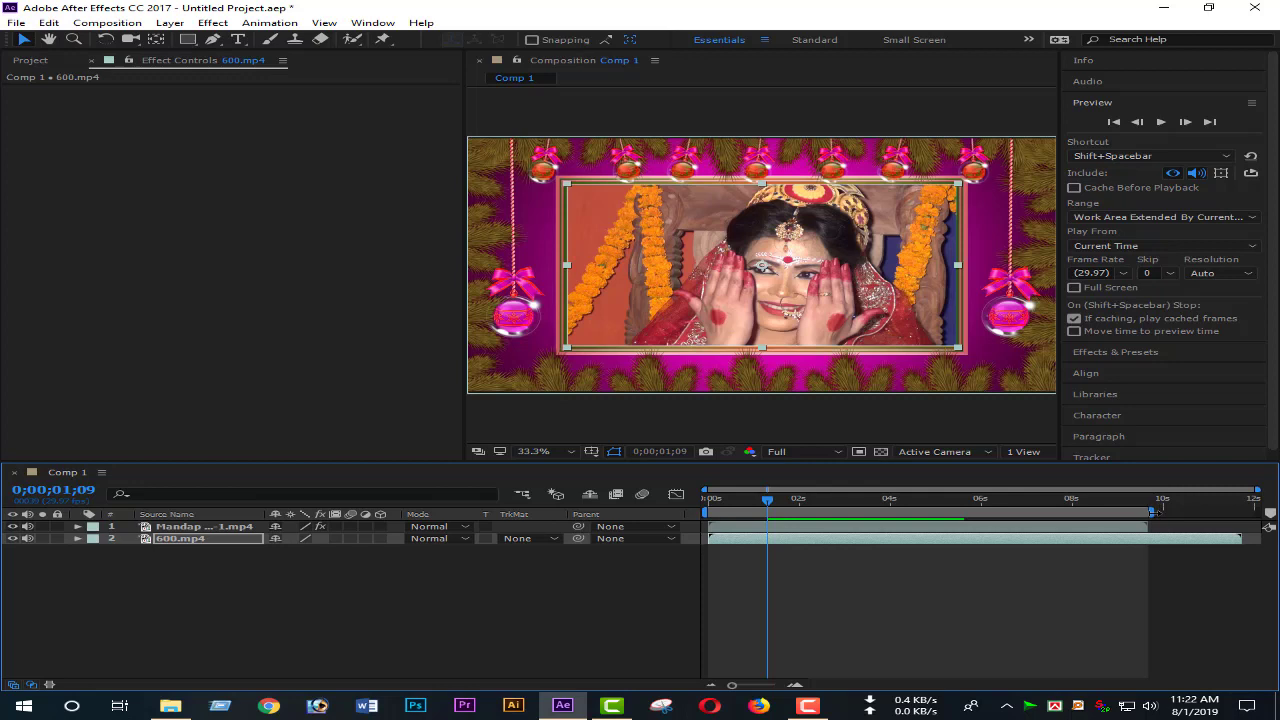
left_click_drag(1240, 541, 1153, 541)
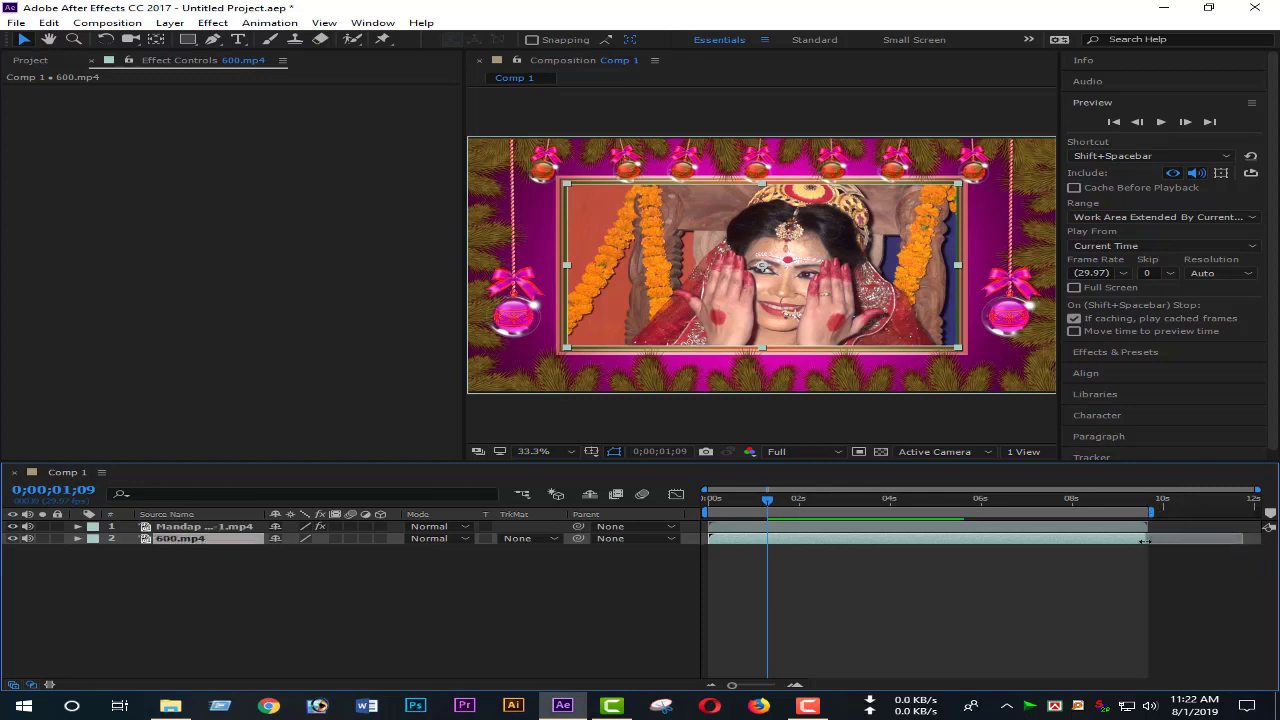
Scrub back to 0;00;02;13, briefly preview, and select both layers.
left_click_drag(768, 500, 1130, 535)
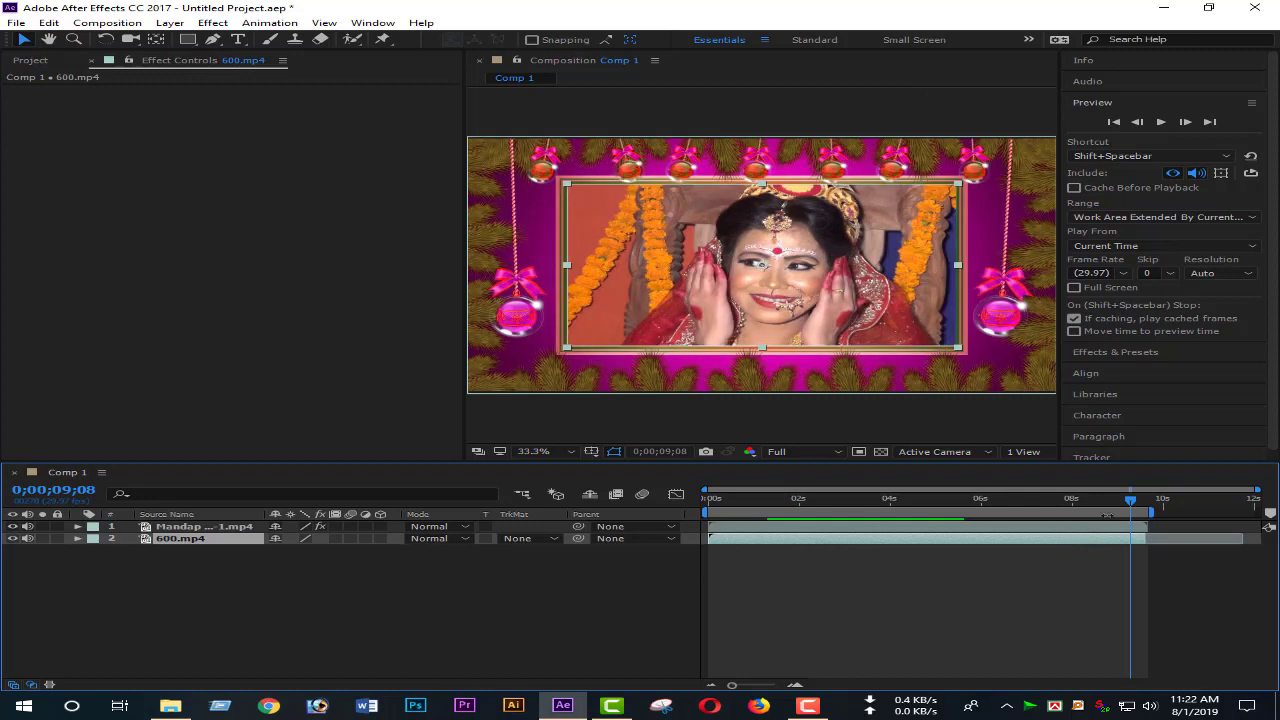
left_click_drag(1133, 504, 823, 503)
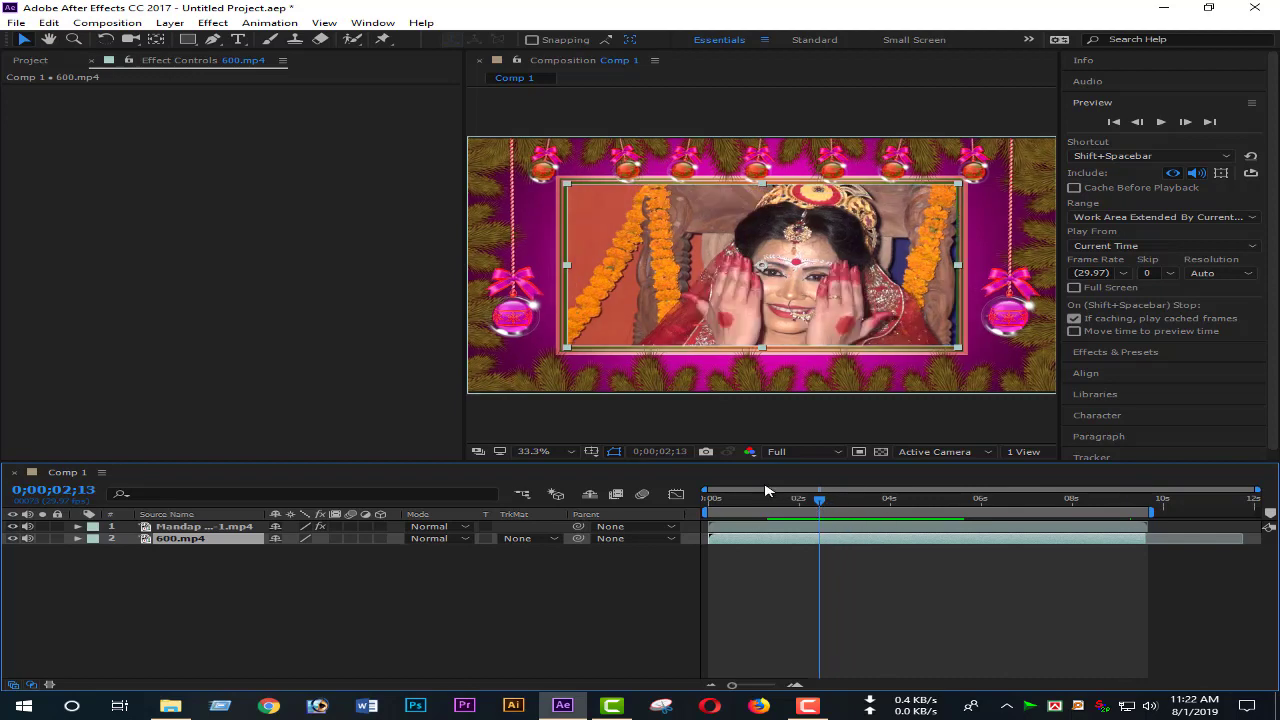
left_click(1163, 121)
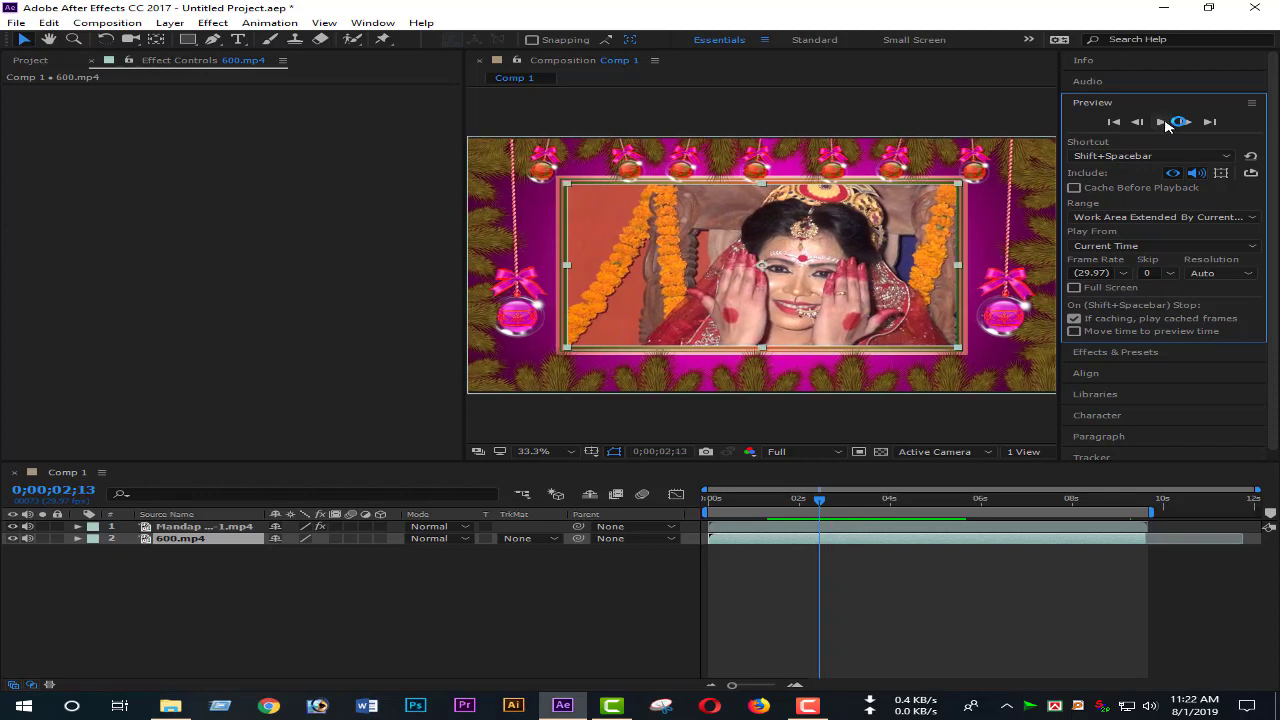
left_click(1163, 121)
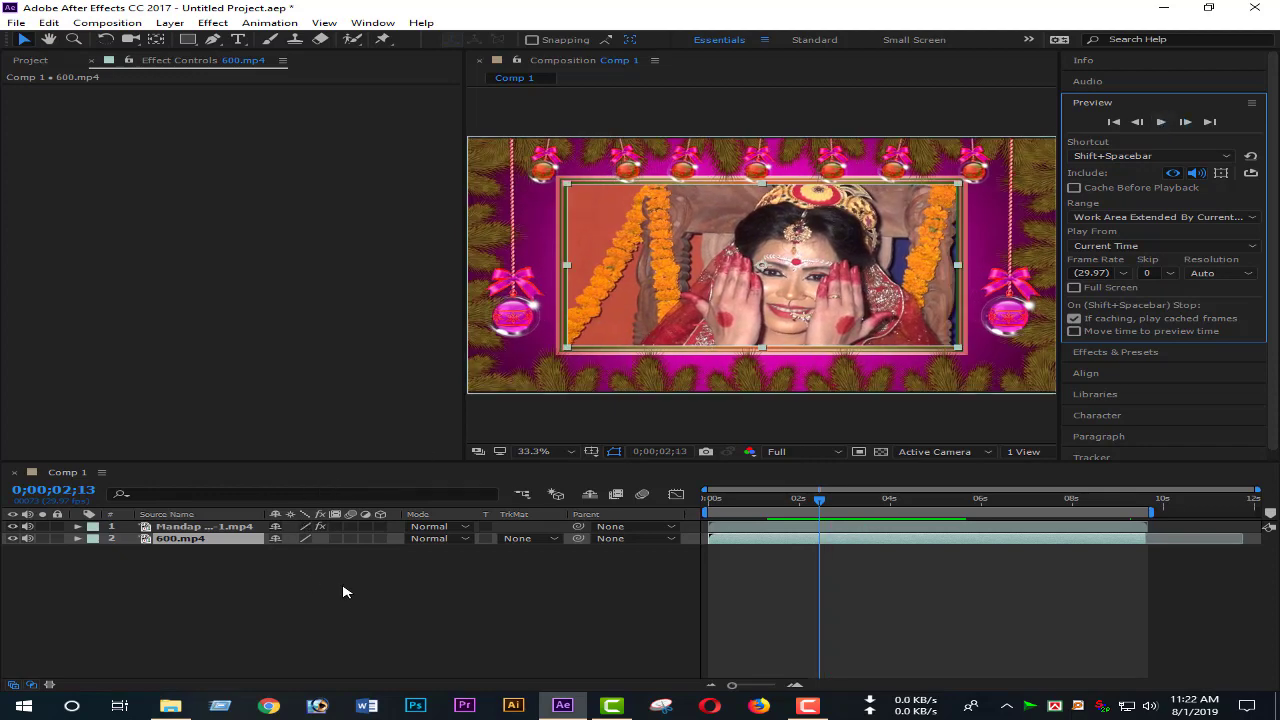
left_click_drag(343, 592, 150, 523)
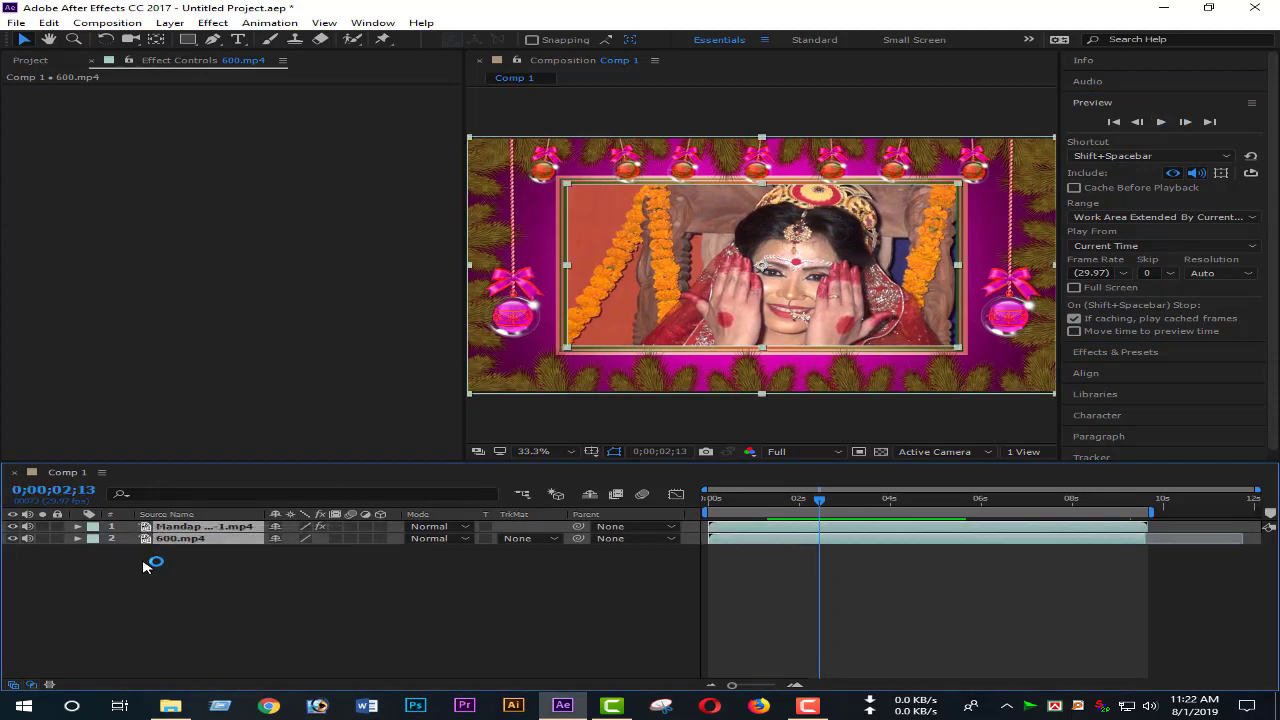
Pre-compose both layers into 'Final', moving all attributes into the new composition.
right_click(213, 540)
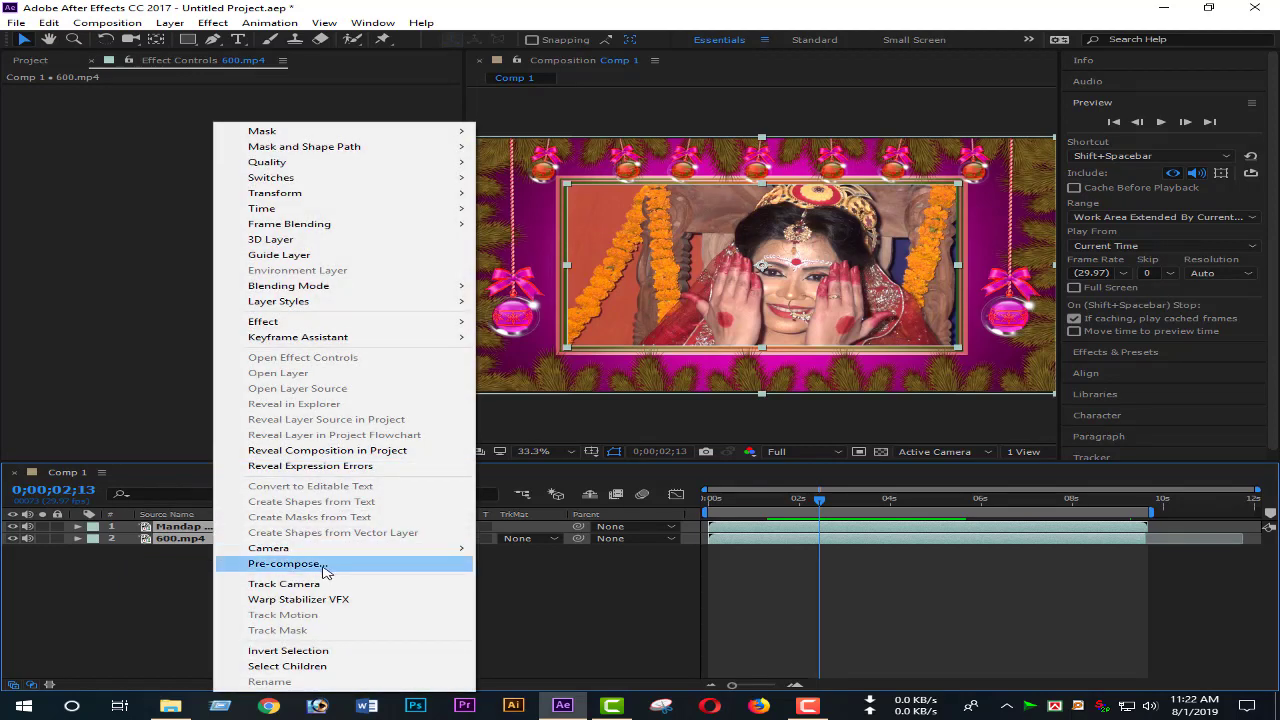
left_click(324, 566)
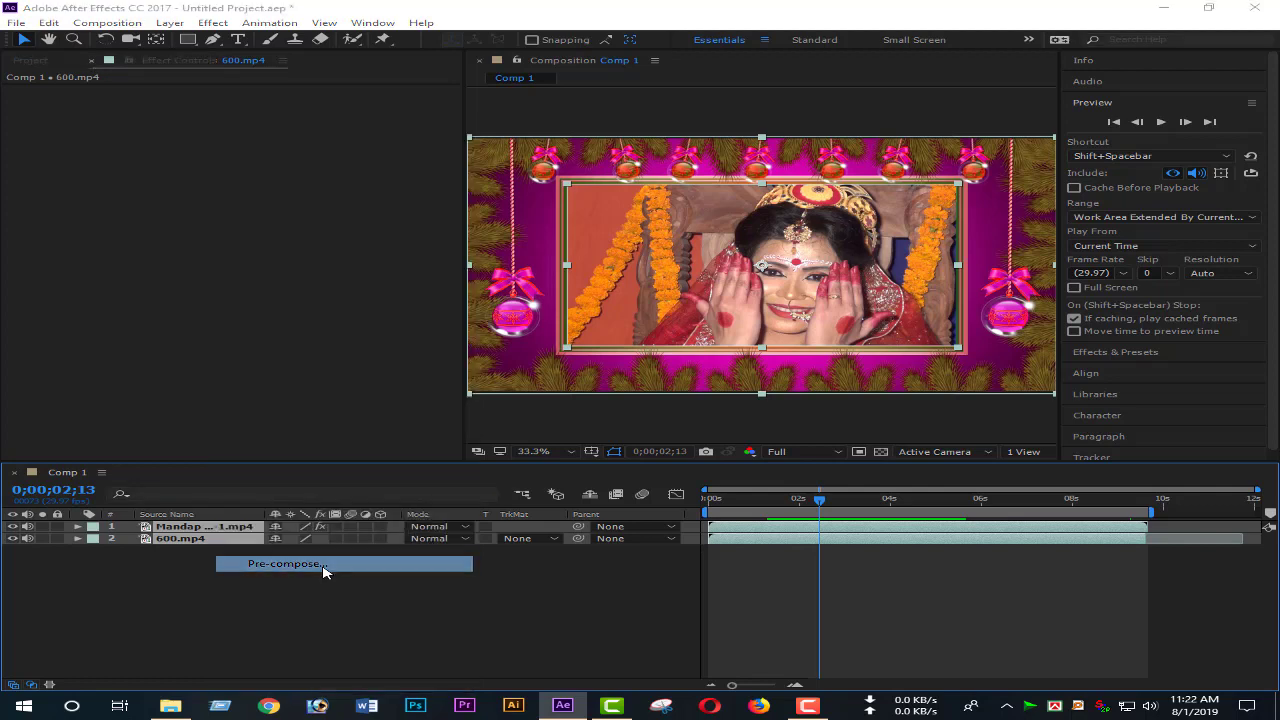
left_click(320, 293)
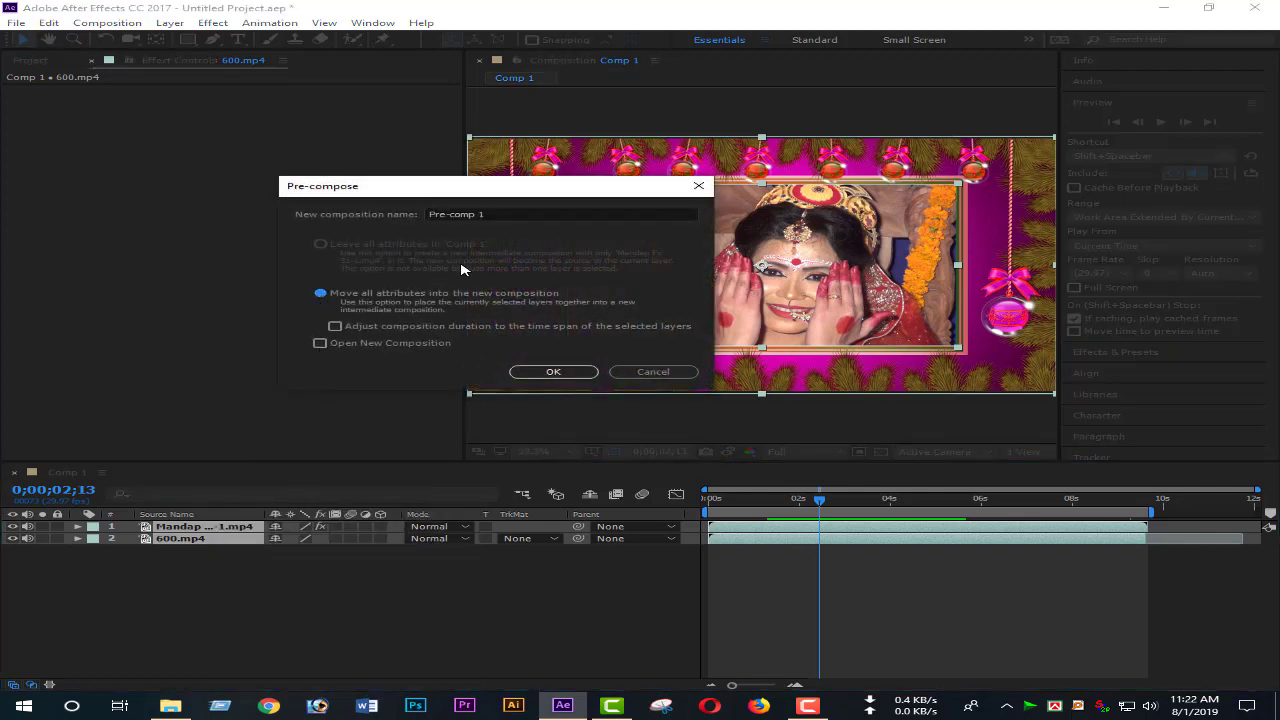
left_click(494, 214)
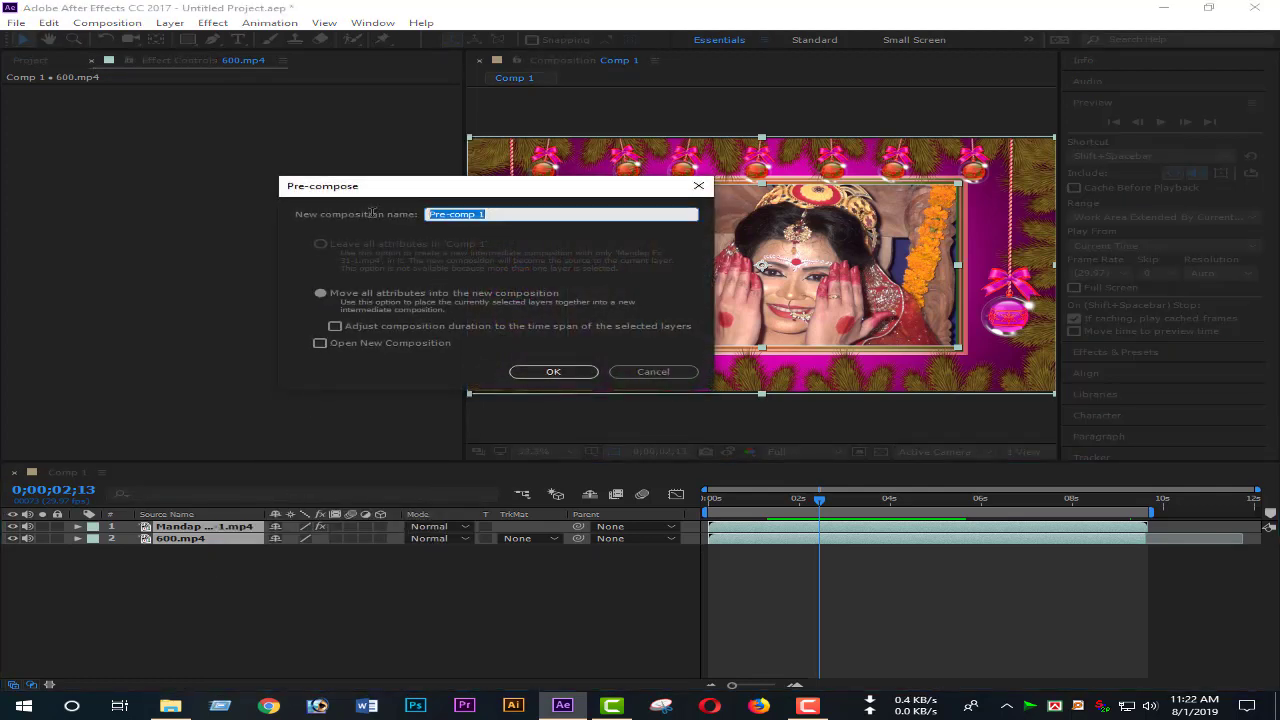
type("Final")
left_click(553, 371)
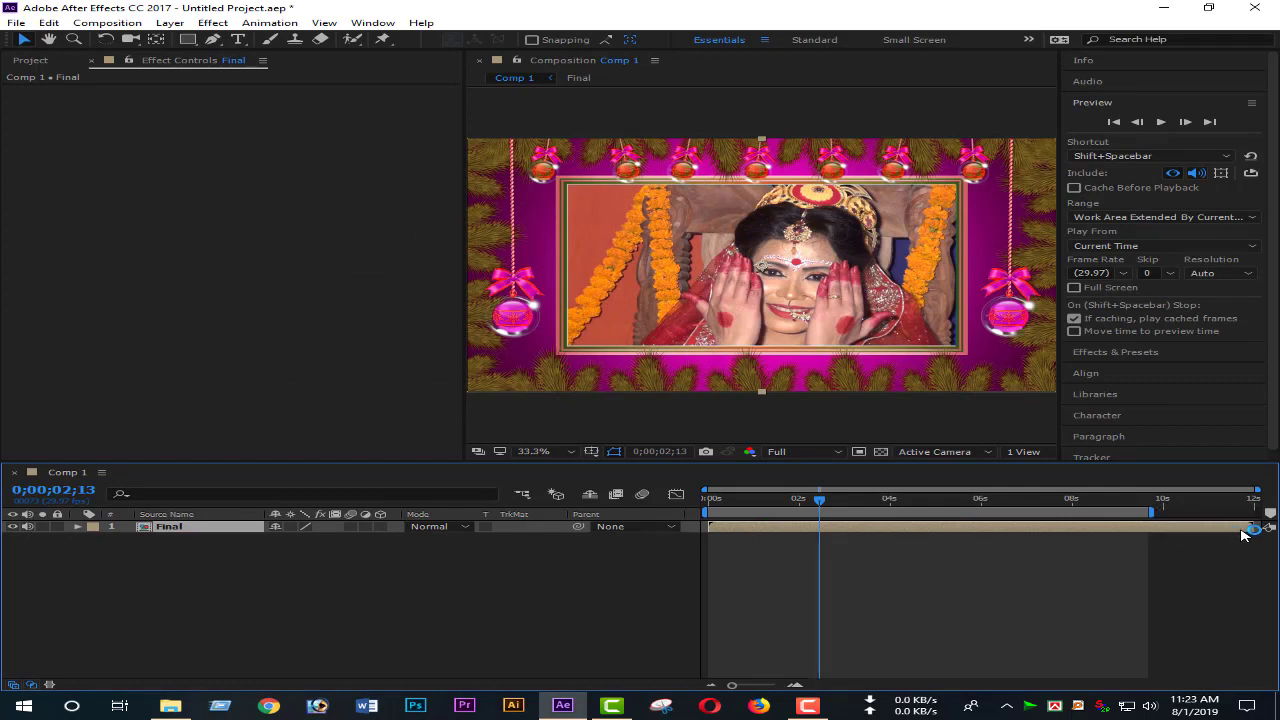
Set the work-area end to 0;00;09;15, zooming the timeline in and back out.
left_click_drag(825, 505, 1152, 537)
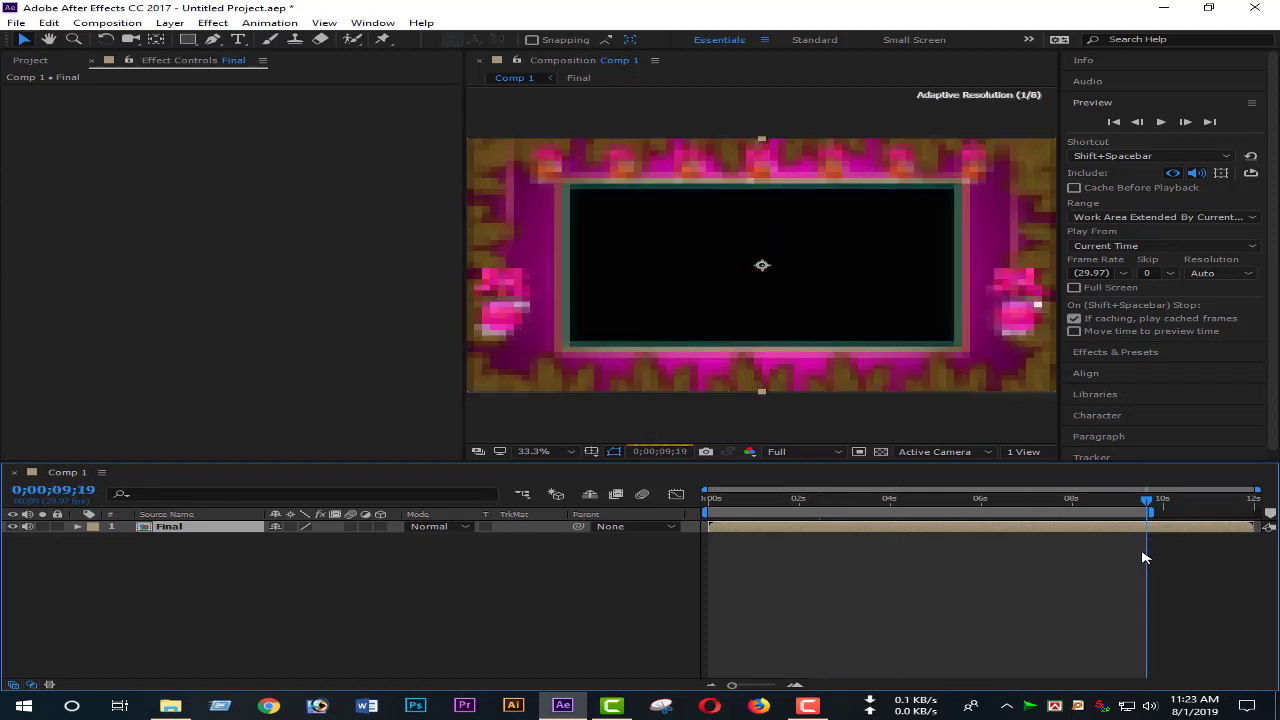
left_click_drag(1148, 508, 1141, 506)
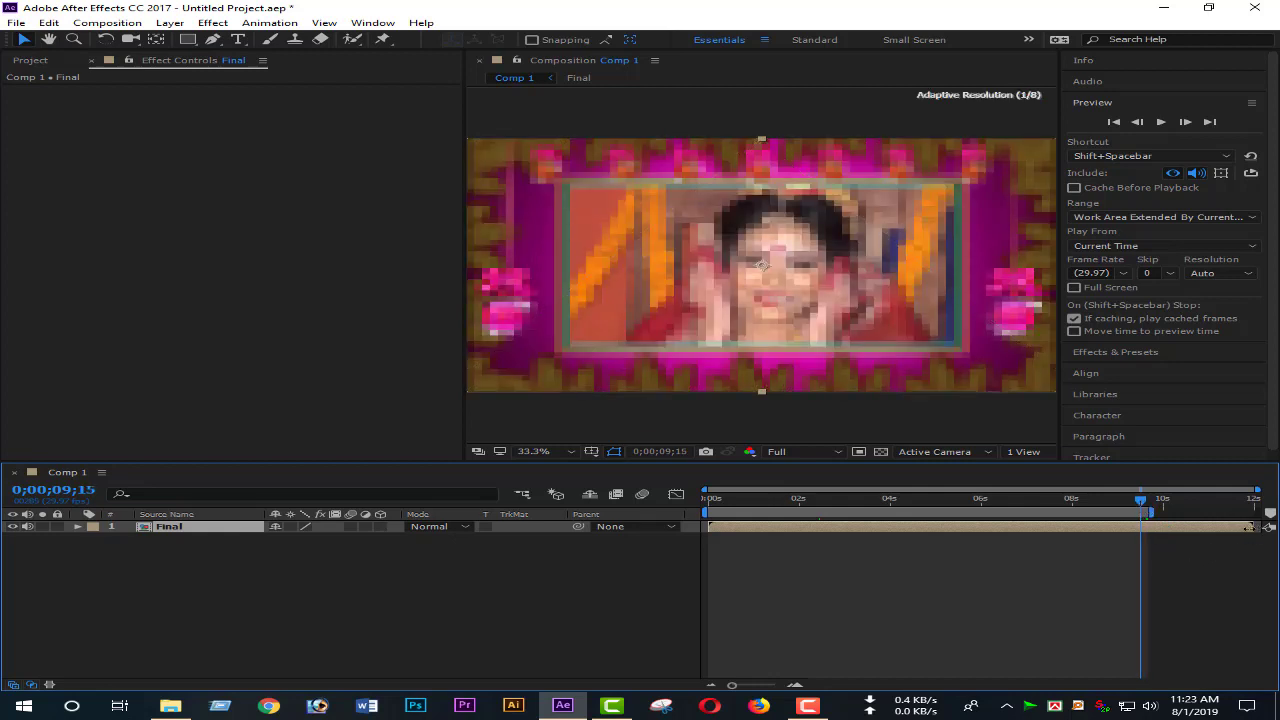
left_click_drag(1248, 526, 1150, 538)
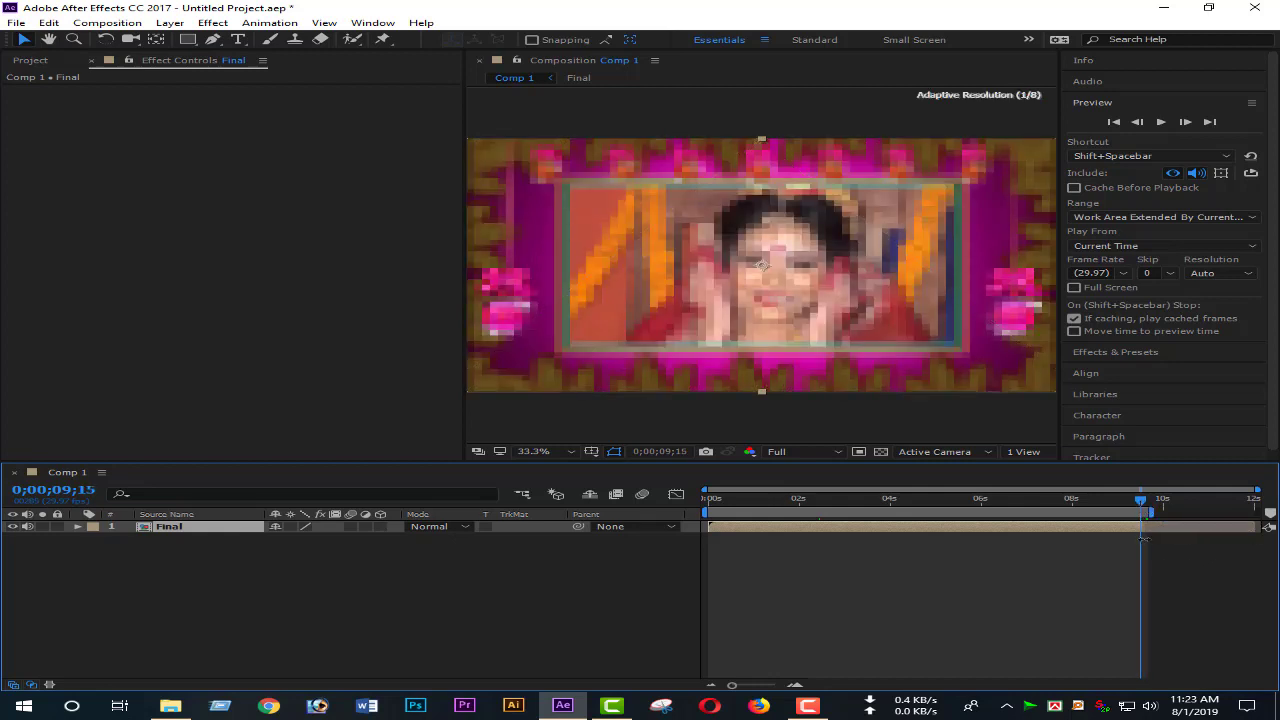
left_click_drag(732, 686, 765, 688)
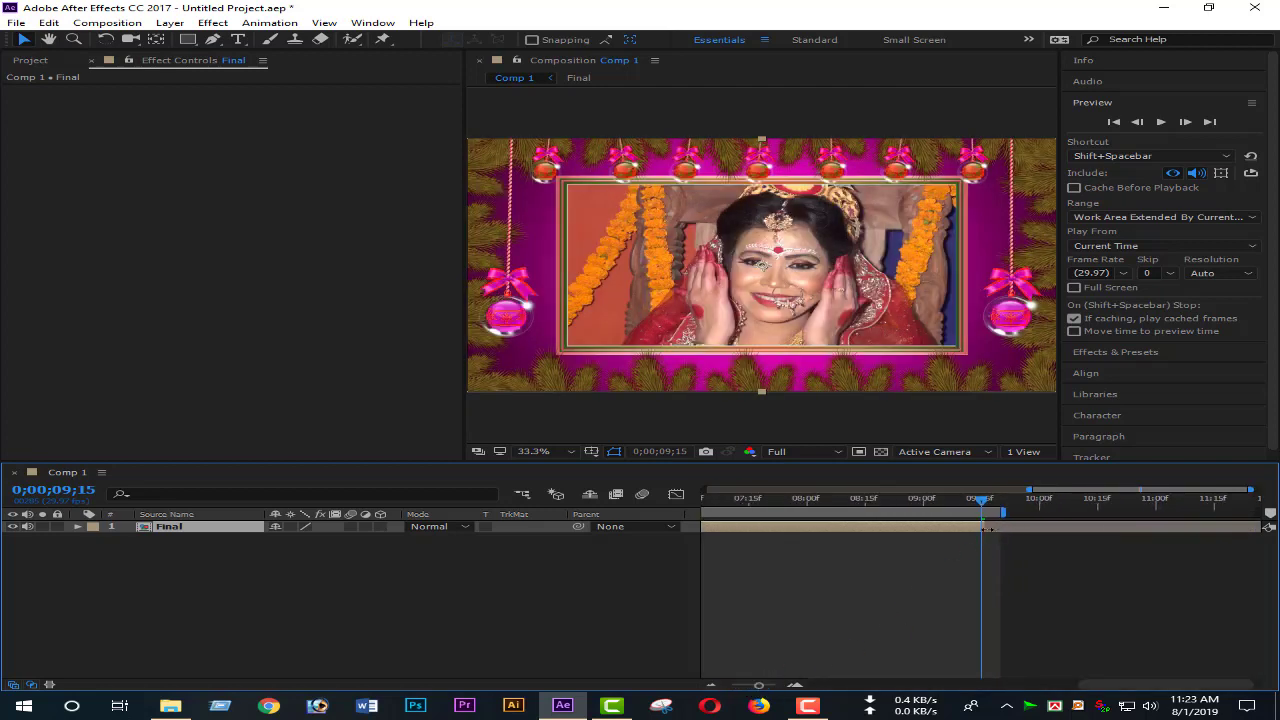
left_click_drag(987, 530, 992, 514)
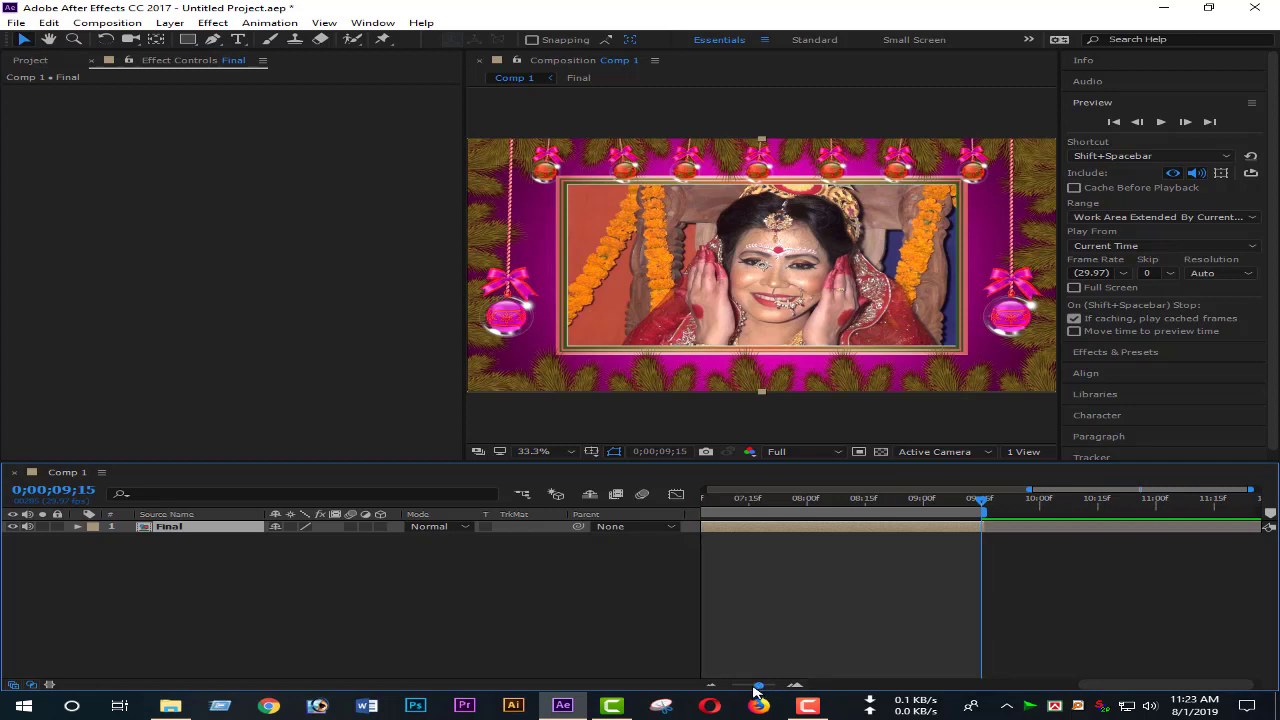
left_click_drag(757, 690, 731, 690)
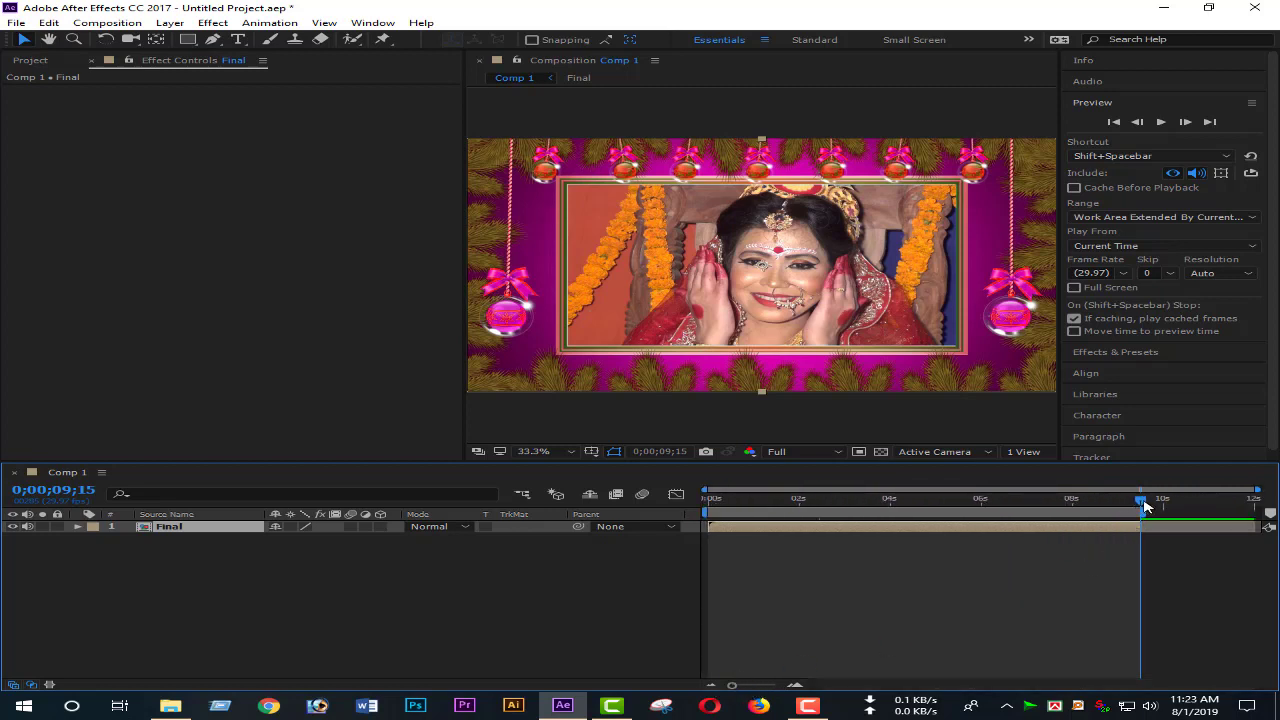
left_click_drag(1145, 507, 879, 508)
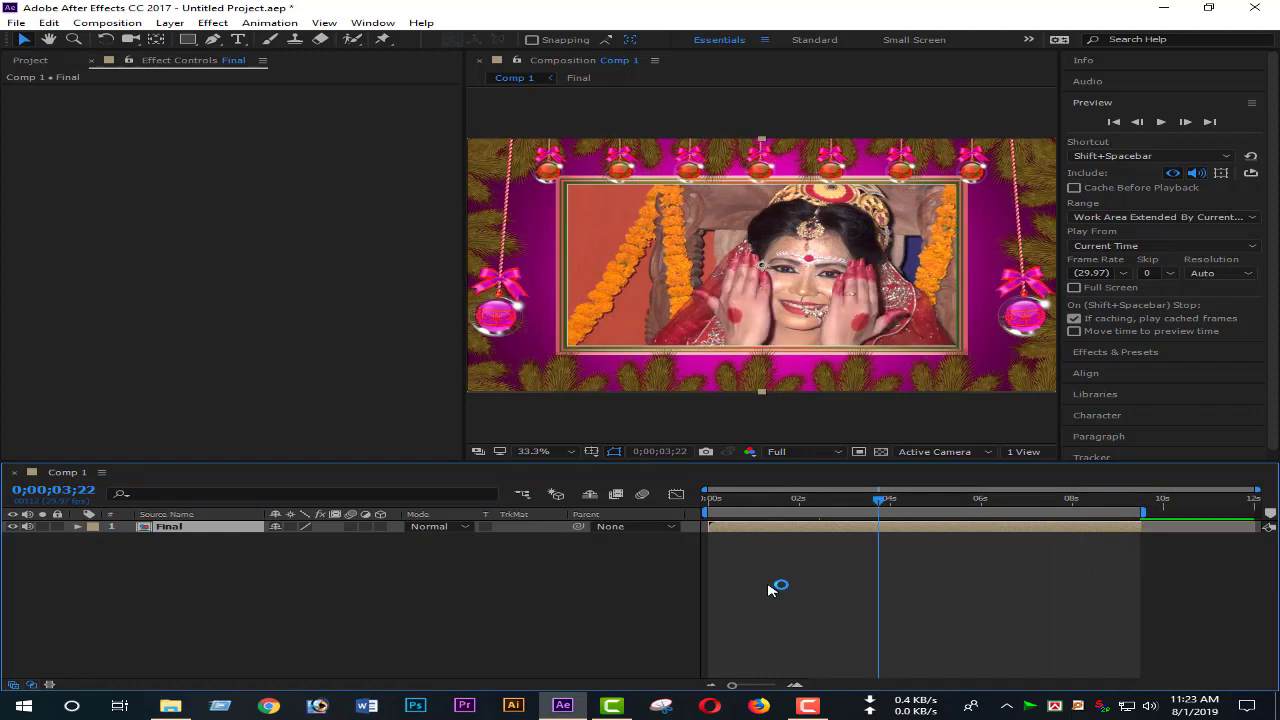
Queue Comp 1 in Adobe Media Encoder as an H.264 Match Source - High bitrate job.
left_click(107, 24)
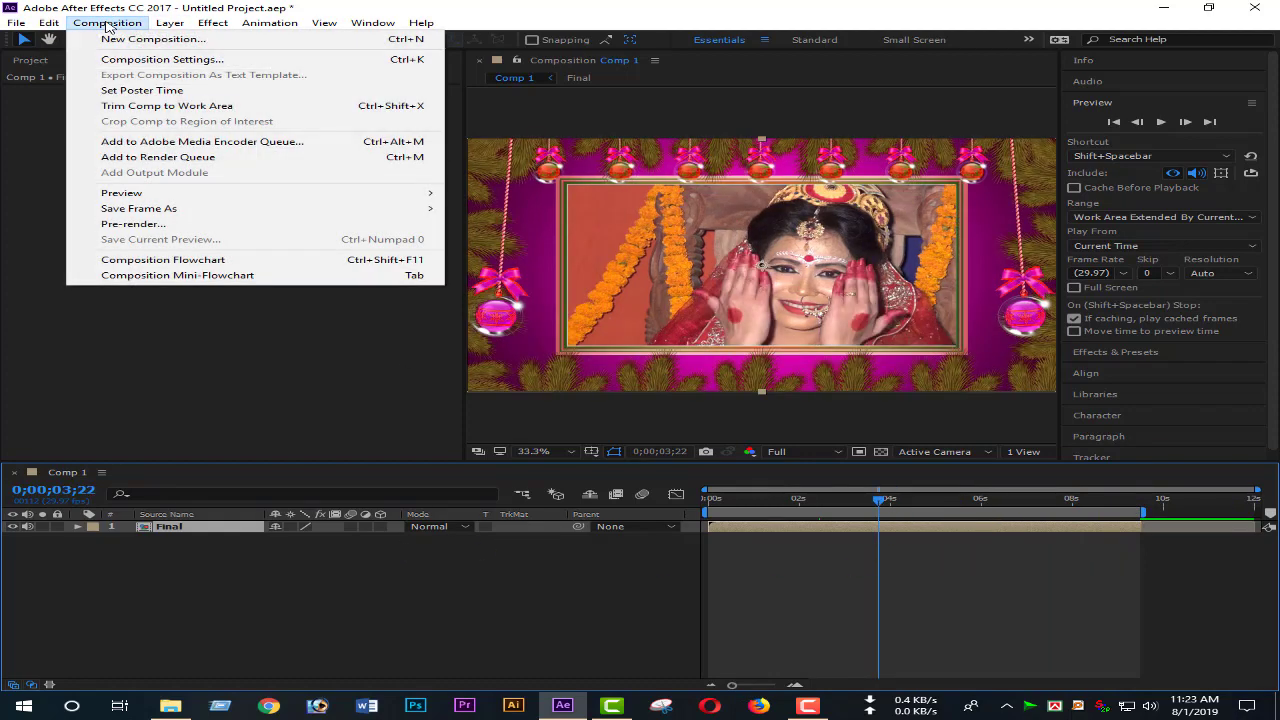
left_click(176, 146)
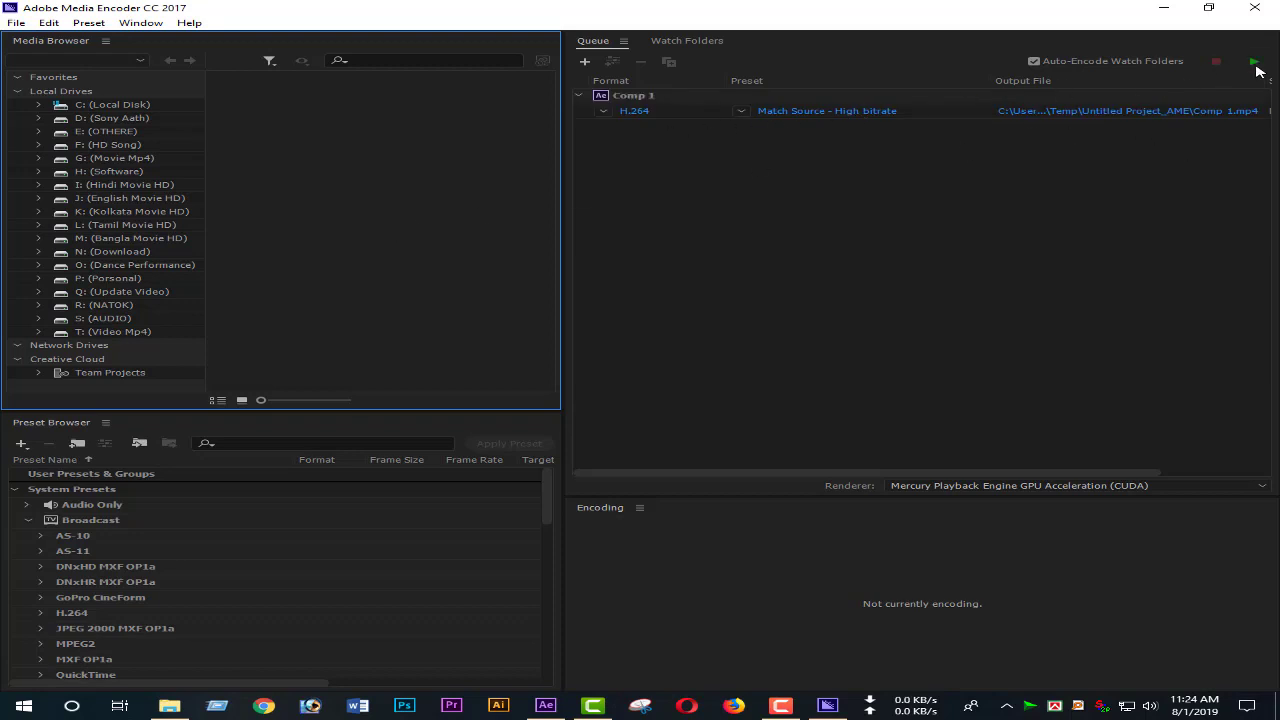
Start encoding Comp 1 to Comp 1.mp4 at 1920x1080 H.264.
left_click(1256, 62)
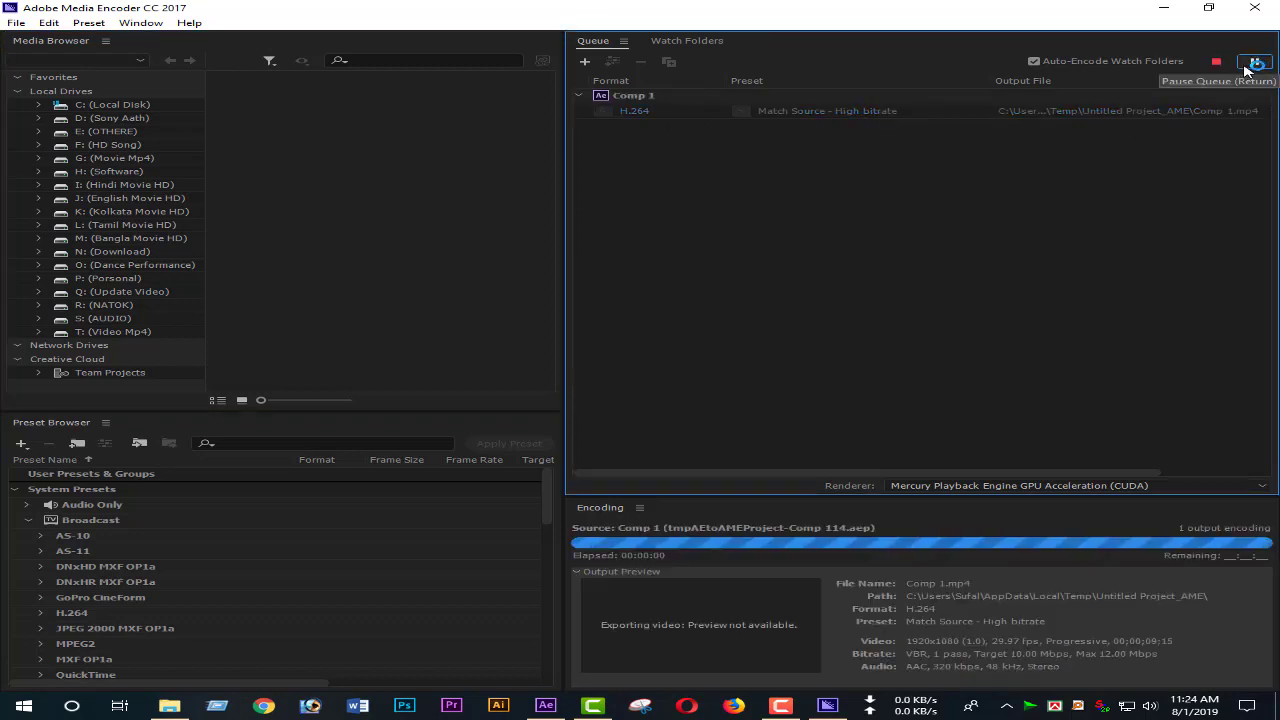